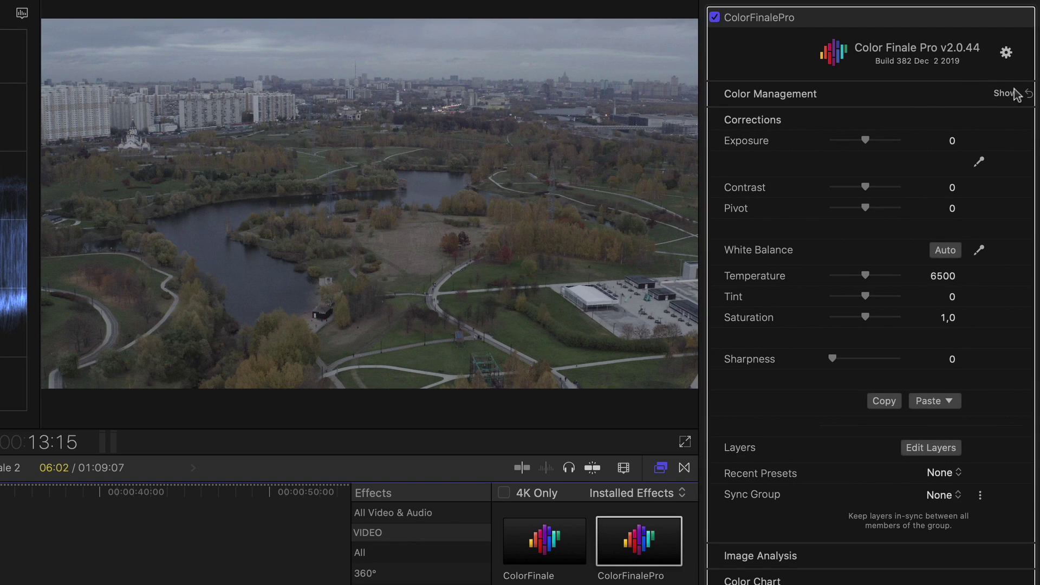
- Show the color management settings of the lake aerial clip and set the color profile to Use ACES
{"action": "left_click", "coordinate": [1013, 93]}
{"action": "left_click", "coordinate": [950, 114]}
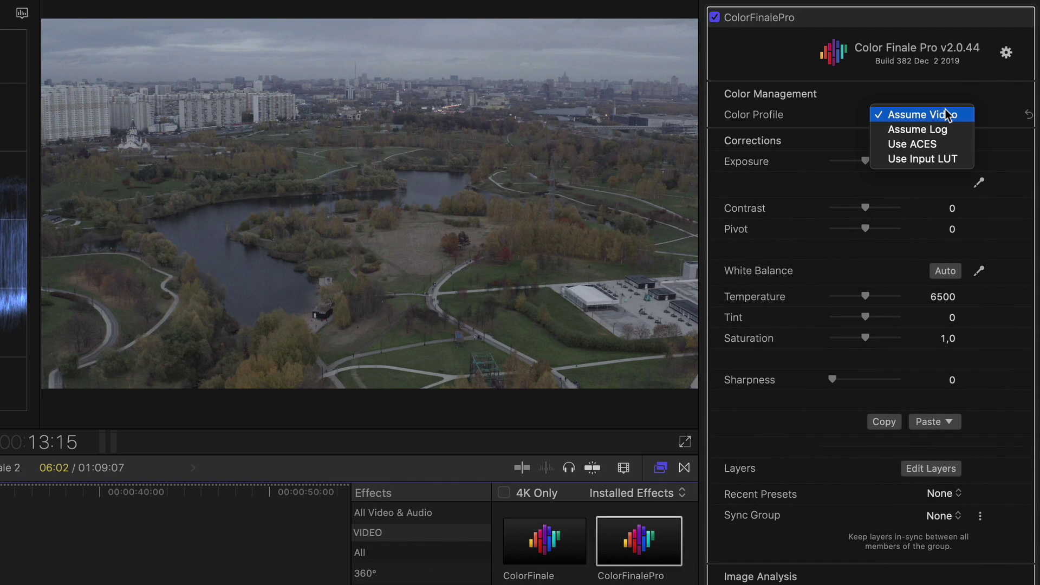
{"action": "left_click", "coordinate": [938, 130]}
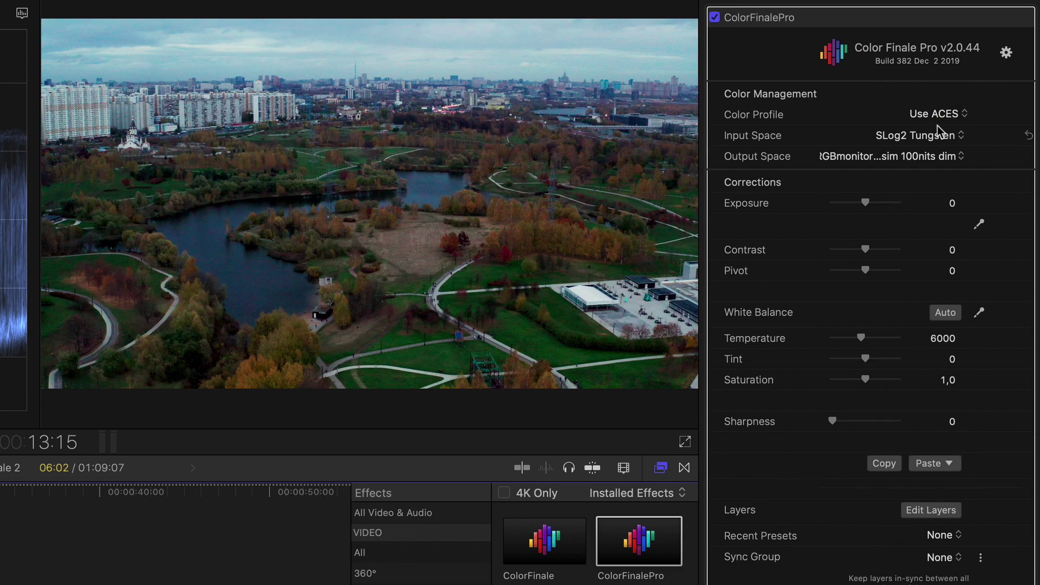
- Switch the ACES input space to None and back to SLog2 Tungsten, keeping RGBmonitor D60sim 100nits dim as the output space
{"action": "left_click", "coordinate": [937, 138]}
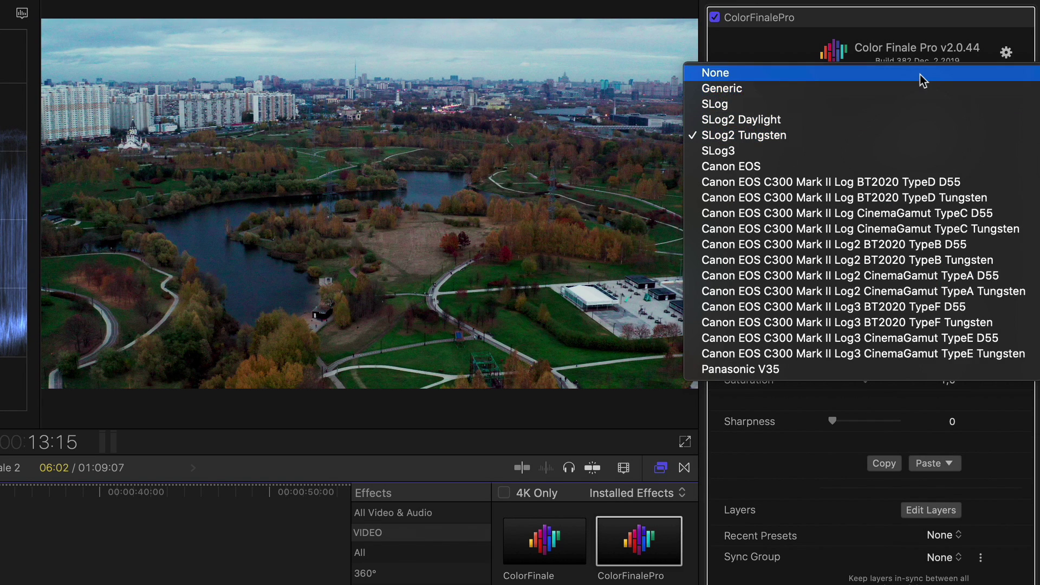
{"action": "left_click", "coordinate": [920, 73]}
{"action": "left_click", "coordinate": [937, 134]}
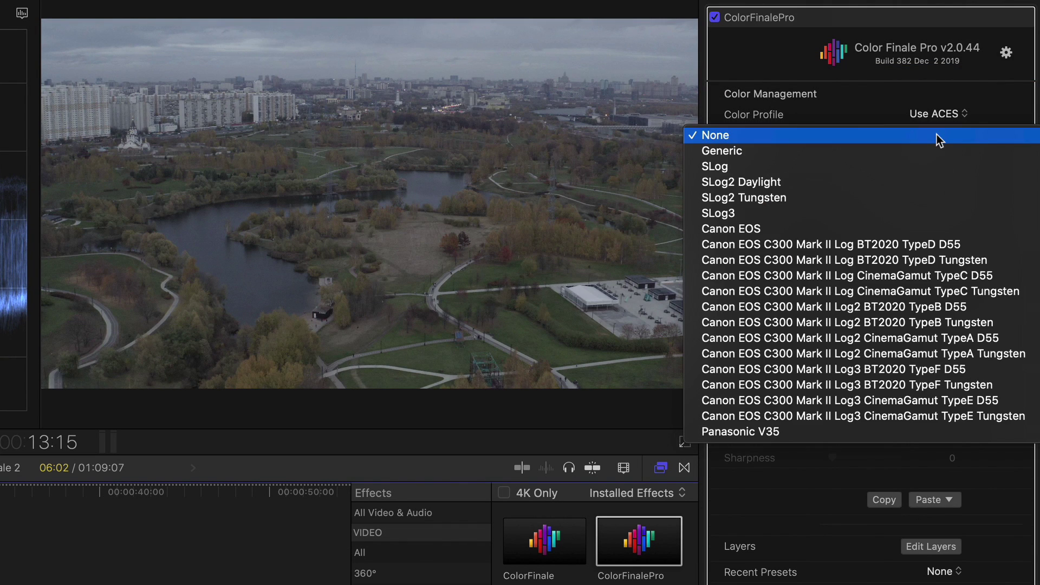
{"action": "left_click", "coordinate": [914, 199]}
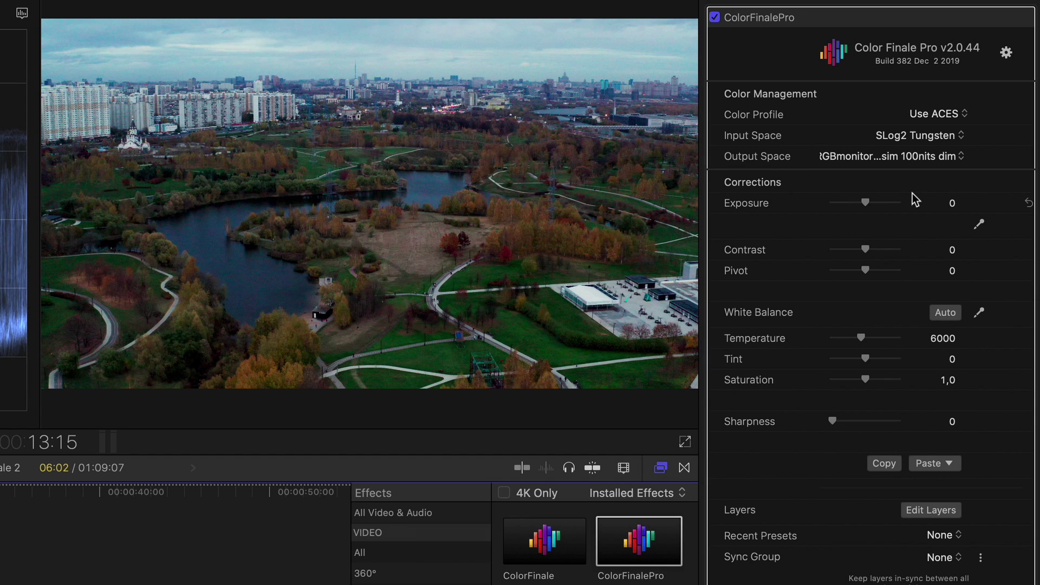
{"action": "left_click", "coordinate": [928, 156]}
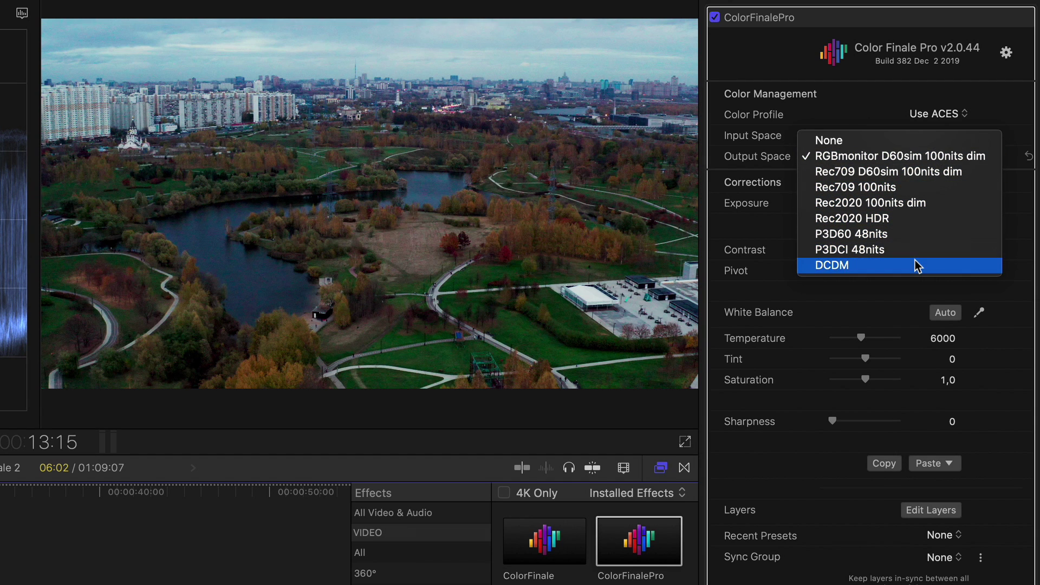
{"action": "left_click", "coordinate": [913, 156]}
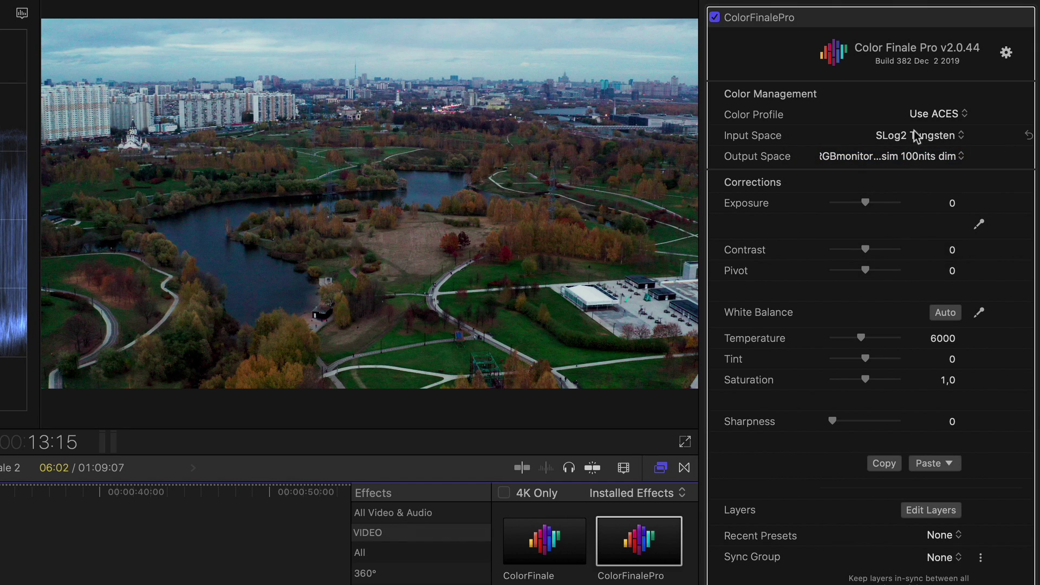
- Switch the color profile to Assume Log for comparison and return it to Use ACES
{"action": "left_click", "coordinate": [935, 116]}
{"action": "left_click", "coordinate": [942, 129]}
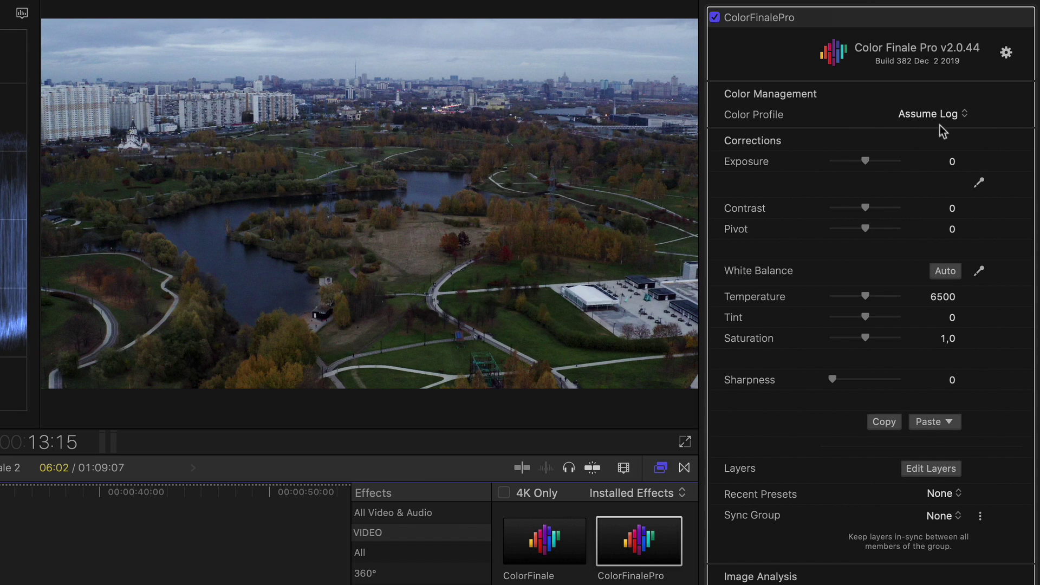
{"action": "left_click", "coordinate": [940, 120]}
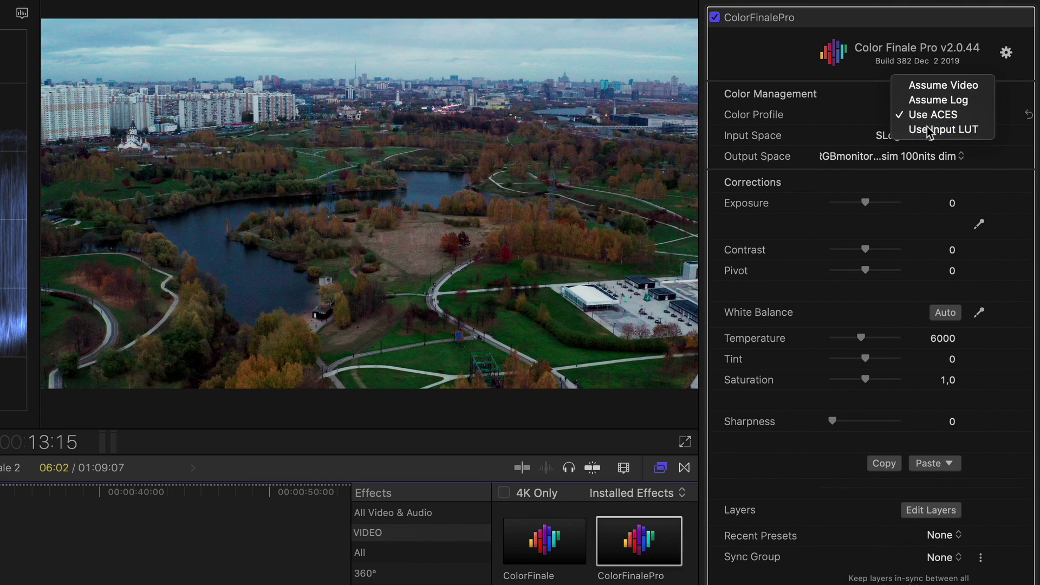
- Set the color profile to Use Input LUT, import DLog-M+to+Rec709.cube as the input LUT, and open the output space options
{"action": "left_click", "coordinate": [935, 134]}
{"action": "left_click", "coordinate": [938, 134]}
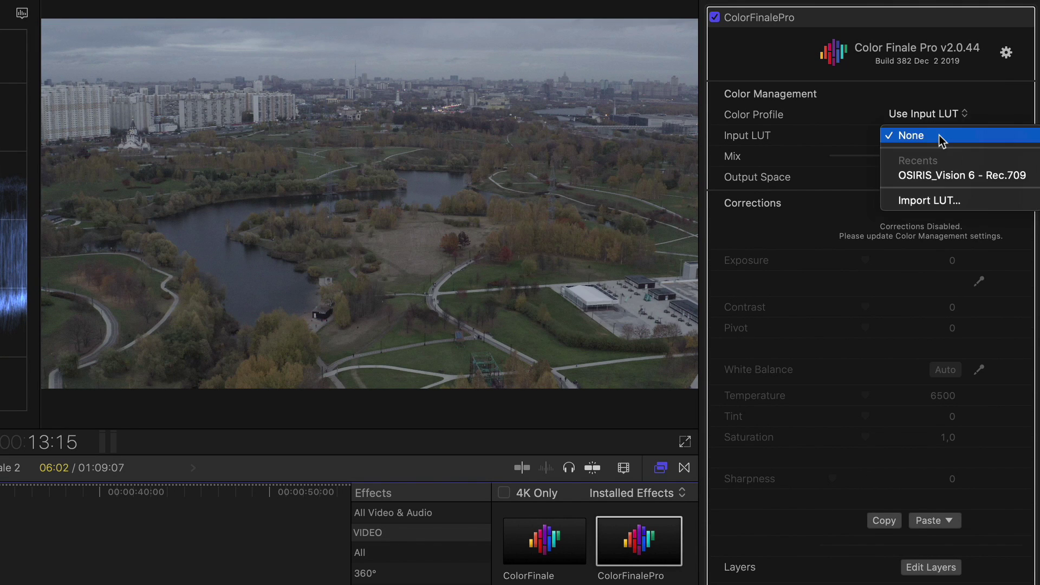
{"action": "left_click", "coordinate": [919, 202]}
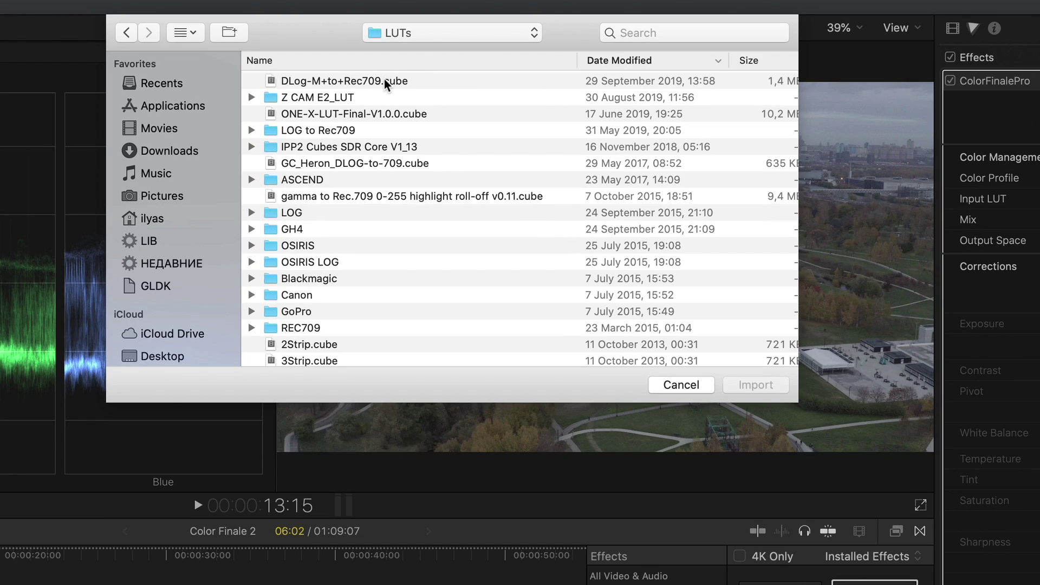
{"action": "double_click", "coordinate": [387, 82]}
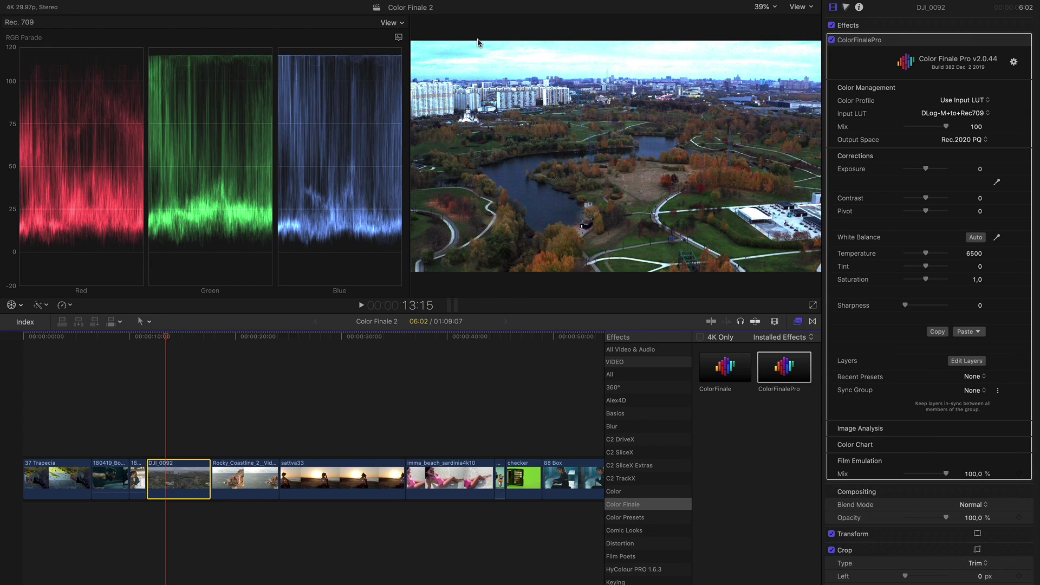
{"action": "left_click", "coordinate": [958, 137]}
{"action": "left_click", "coordinate": [956, 134]}
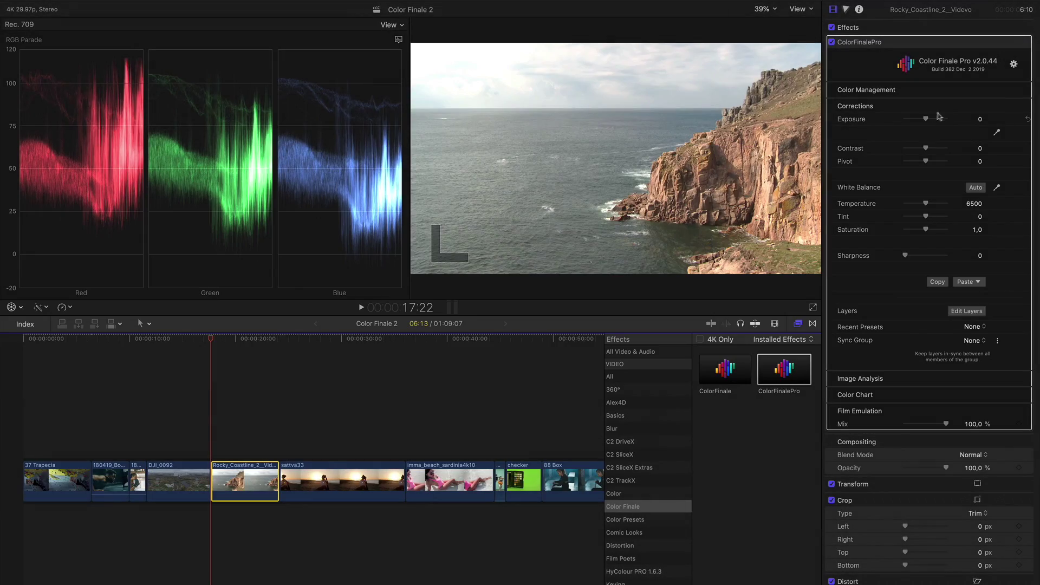
- Correct the coastline clip with exposure -0,76, contrast 24, pivot 6, temperature 5964 and saturation 1,29, and finally lower its contrast slightly
{"action": "left_click_drag", "start_coordinate": [926, 120], "coordinate": [921, 123]}
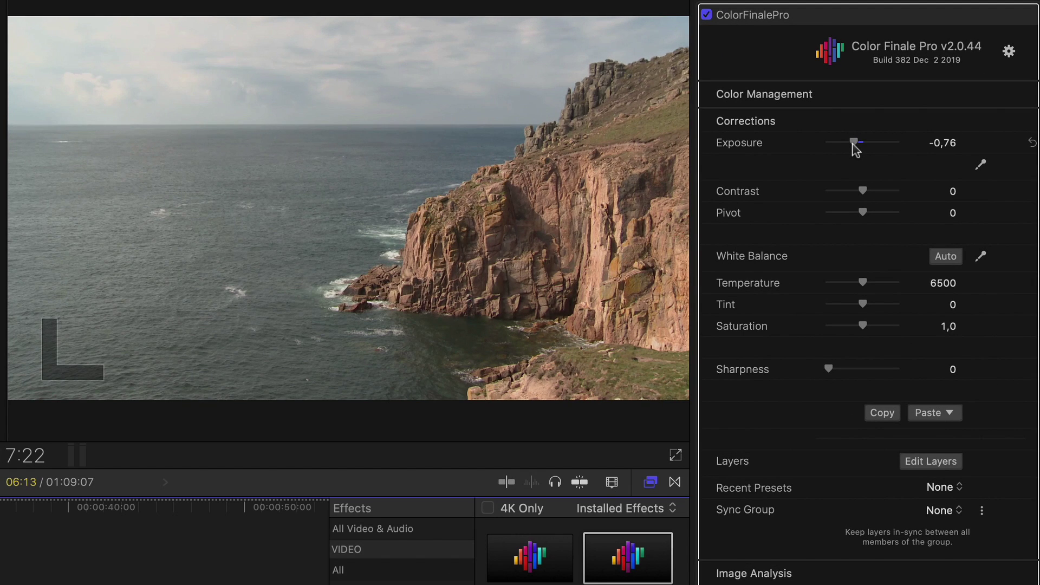
{"action": "left_click_drag", "start_coordinate": [864, 190], "coordinate": [867, 191]}
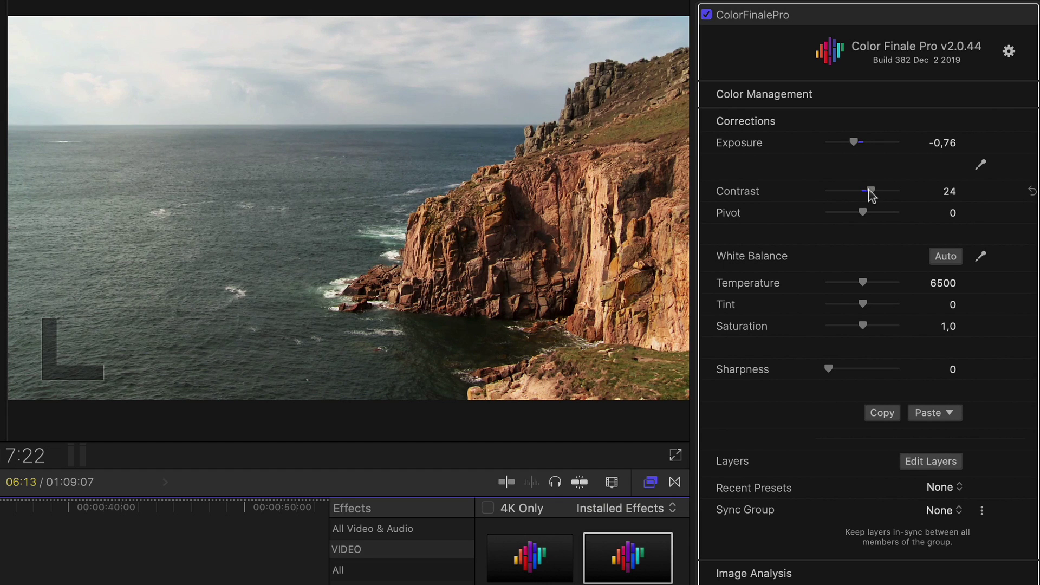
{"action": "mouse_move", "coordinate": [863, 211]}
{"action": "left_mouse_down"}
{"action": "mouse_move", "coordinate": [847, 214]}
{"action": "mouse_move", "coordinate": [864, 214]}
{"action": "left_mouse_up"}
{"action": "left_click_drag", "start_coordinate": [863, 281], "coordinate": [873, 326]}
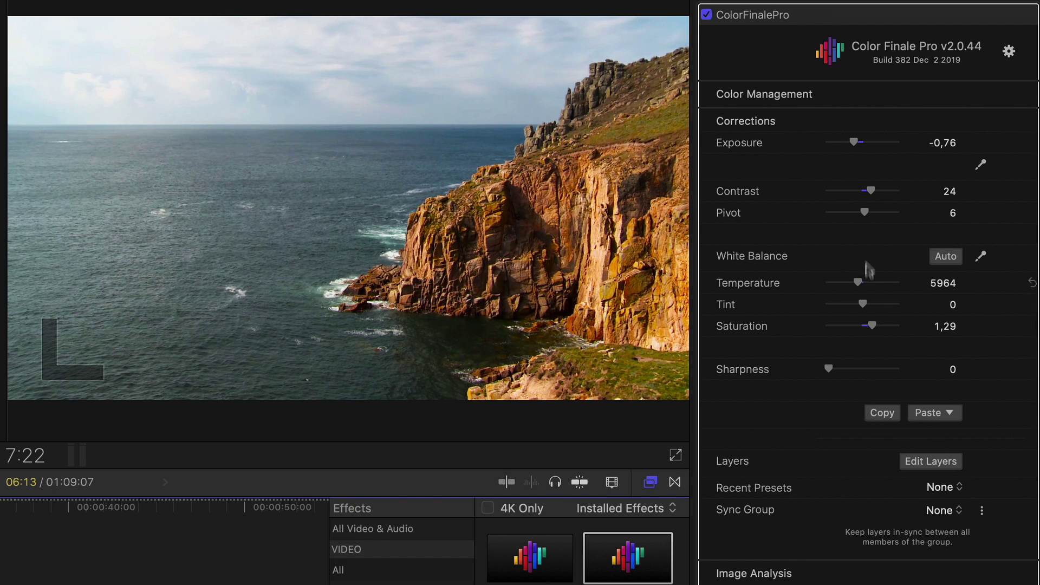
{"action": "left_click_drag", "start_coordinate": [870, 193], "coordinate": [865, 194]}
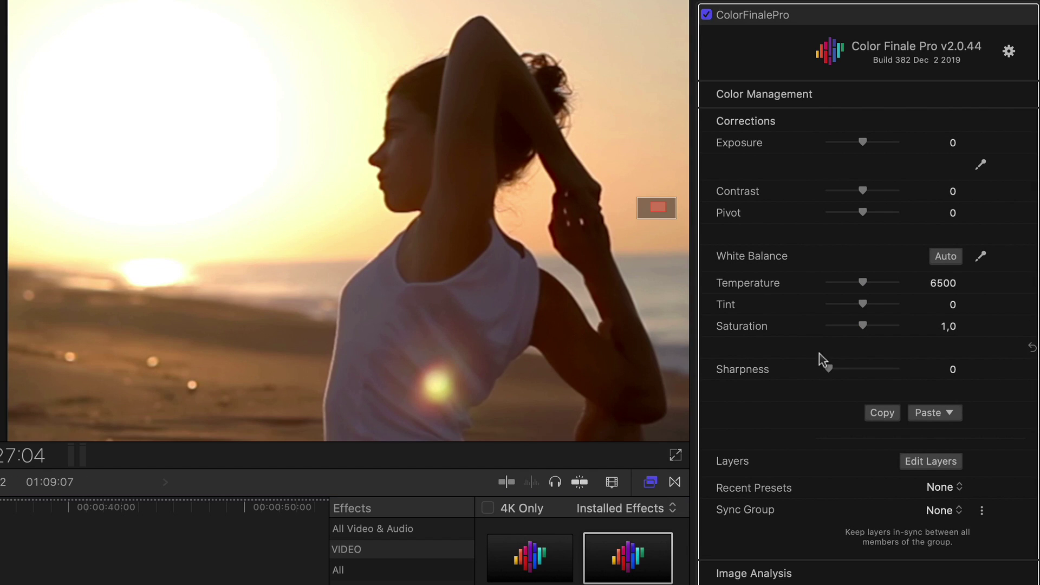
- Correct the sunset yoga clip with exposure -0,38, contrast -7, pivot 62, temperature 7216, saturation 1,08 and sharpness 33
{"action": "left_click_drag", "start_coordinate": [829, 369], "coordinate": [938, 369]}
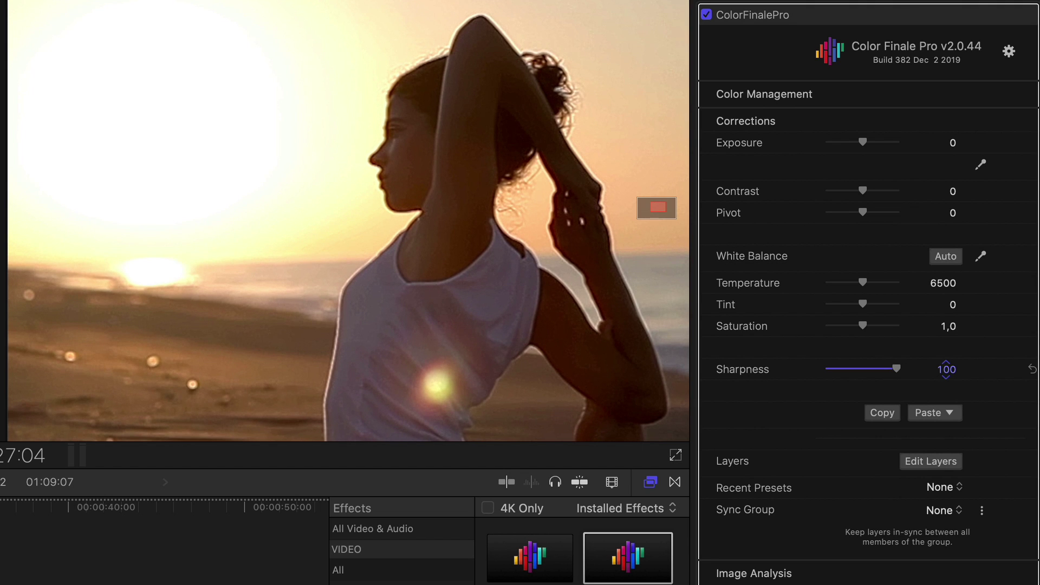
{"action": "left_click_drag", "start_coordinate": [946, 369], "coordinate": [943, 368]}
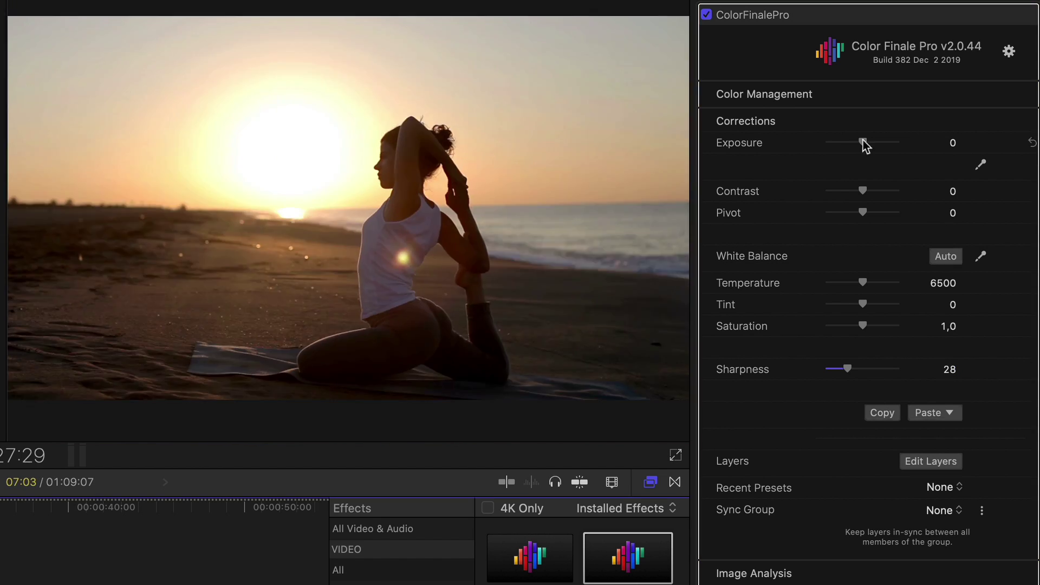
{"action": "left_click_drag", "start_coordinate": [863, 141], "coordinate": [858, 142]}
{"action": "left_click_drag", "start_coordinate": [862, 191], "coordinate": [884, 217]}
{"action": "left_click_drag", "start_coordinate": [862, 283], "coordinate": [867, 282]}
{"action": "left_click_drag", "start_coordinate": [863, 325], "coordinate": [866, 326]}
{"action": "left_click_drag", "start_coordinate": [847, 369], "coordinate": [850, 368]}
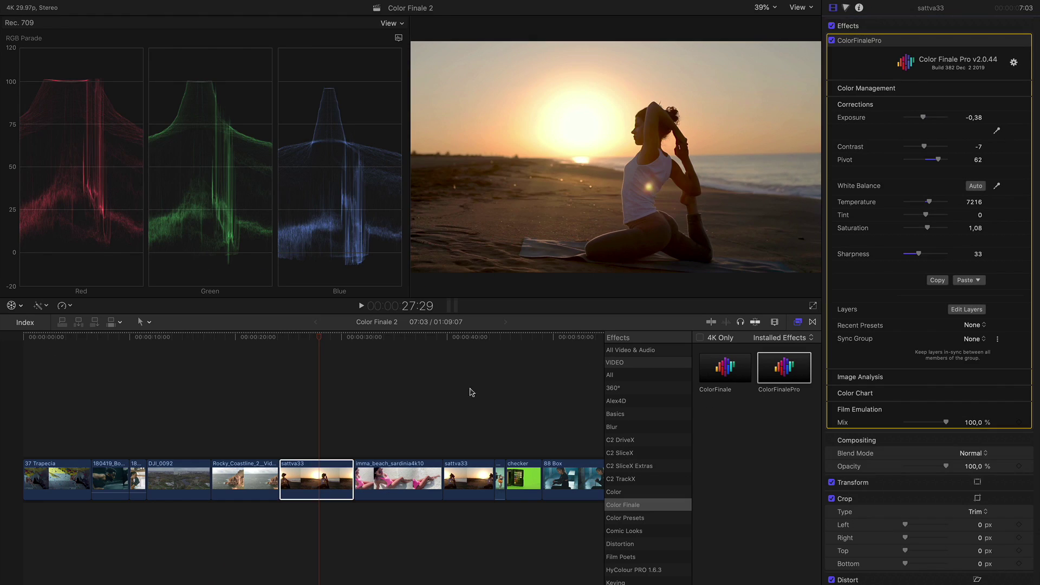
- Apply all the copied corrections to the second sunset yoga clip with Paste Special
{"action": "left_click", "coordinate": [480, 477]}
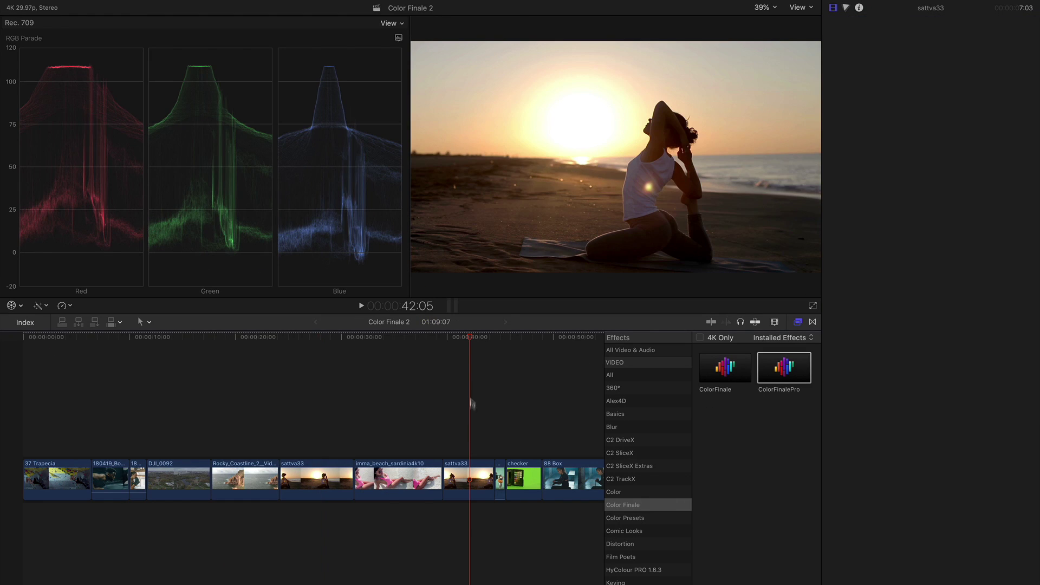
{"action": "left_click", "coordinate": [978, 281]}
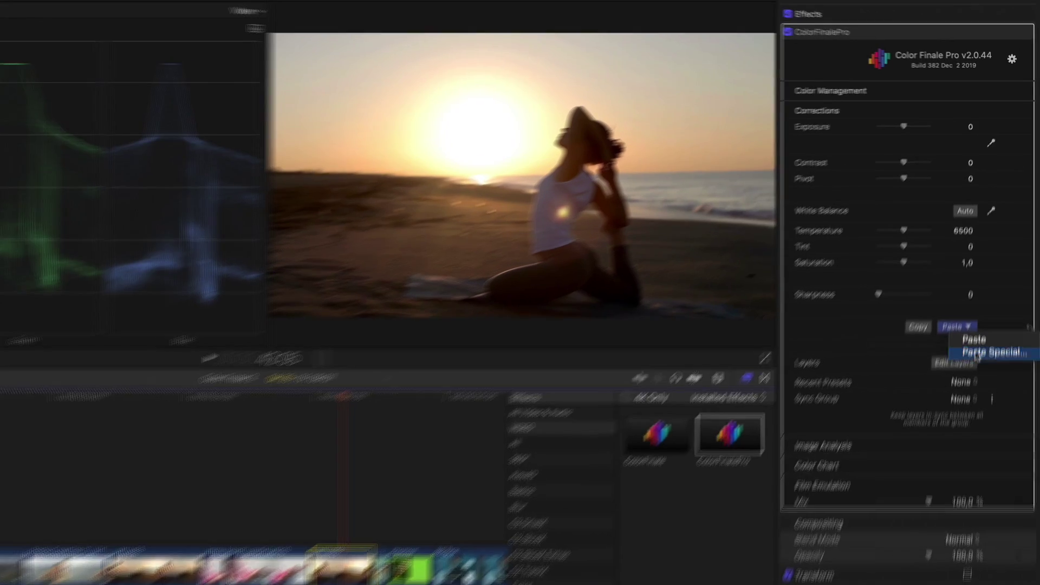
{"action": "left_click", "coordinate": [996, 301]}
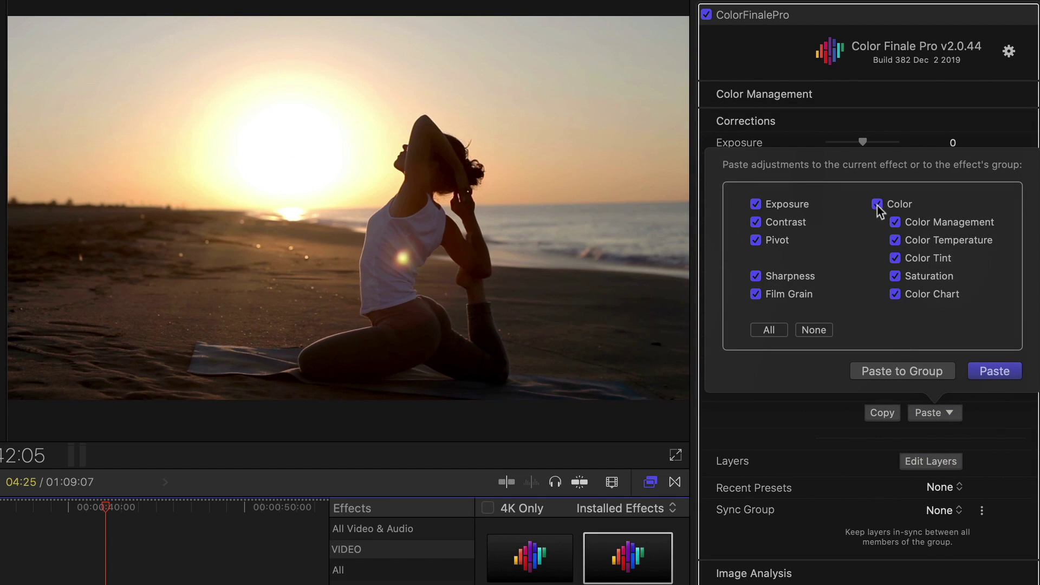
{"action": "left_click", "coordinate": [811, 330]}
{"action": "left_click", "coordinate": [769, 331]}
{"action": "left_click", "coordinate": [993, 372]}
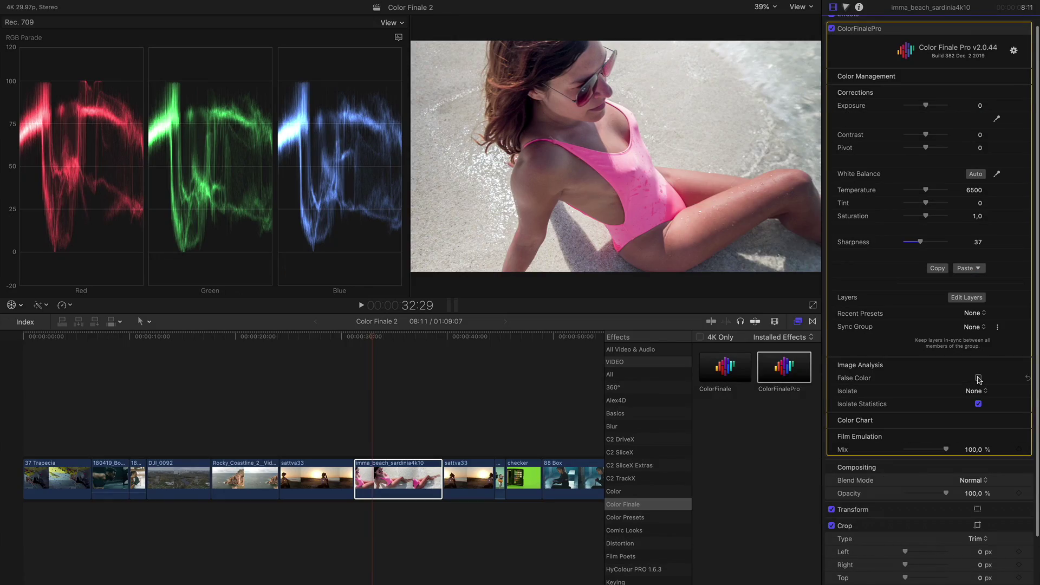
- Enable False Color on the beach swimsuit clip and test its exposure at 1,8 and -3,0
{"action": "left_click", "coordinate": [978, 378]}
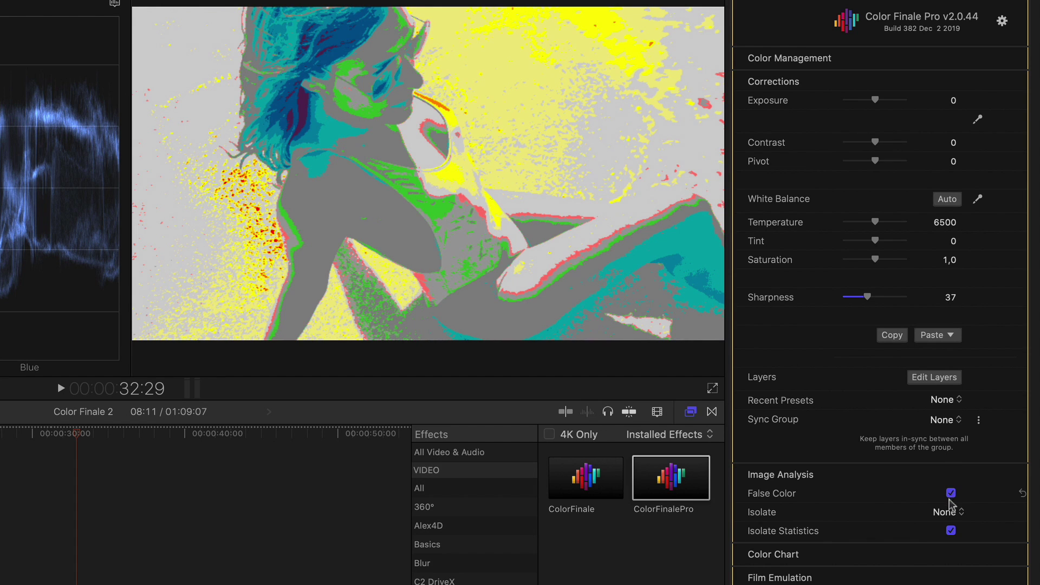
{"action": "left_click_drag", "start_coordinate": [878, 101], "coordinate": [898, 101]}
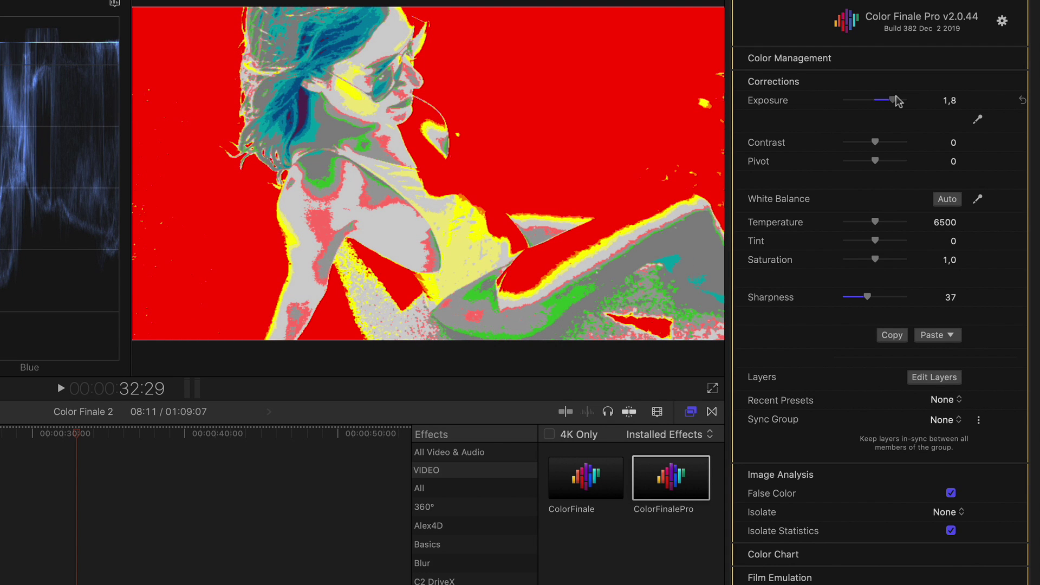
{"action": "left_click_drag", "start_coordinate": [876, 103], "coordinate": [848, 104]}
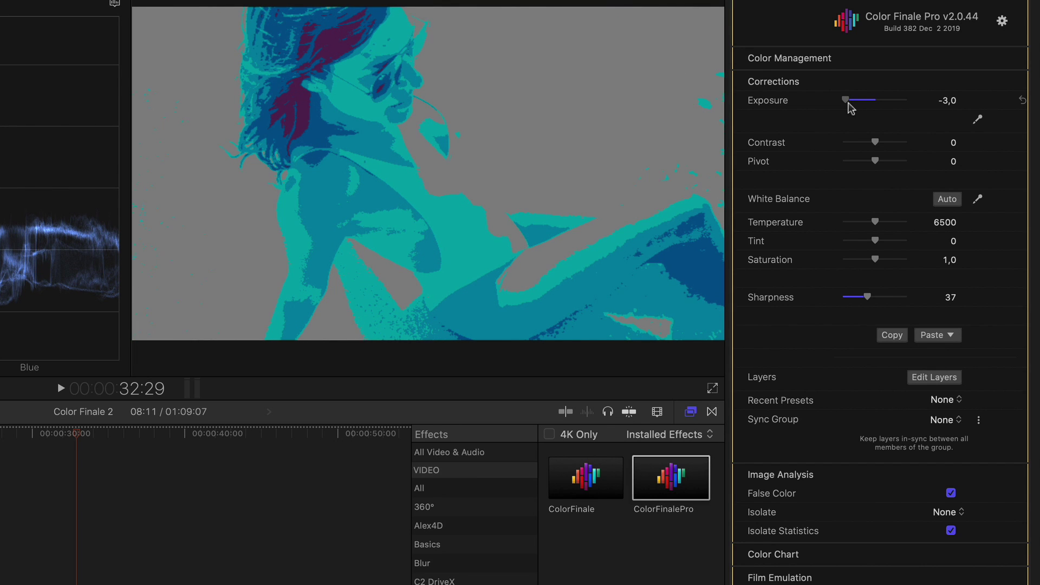
- Compare the beach clip with and without False Color, leave it off, and reset the exposure to 0
{"action": "left_click", "coordinate": [951, 493]}
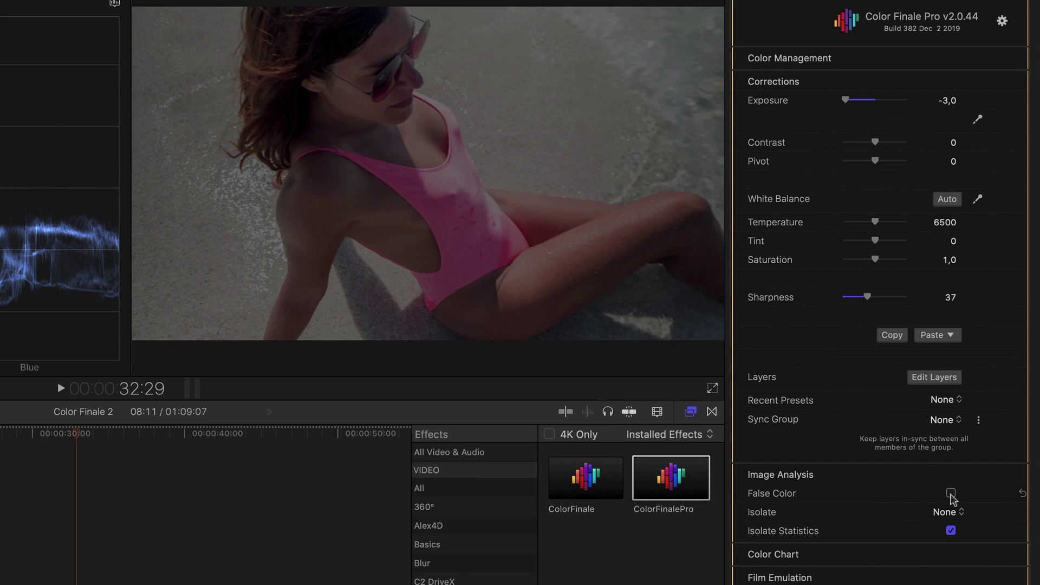
{"action": "left_click", "coordinate": [950, 493]}
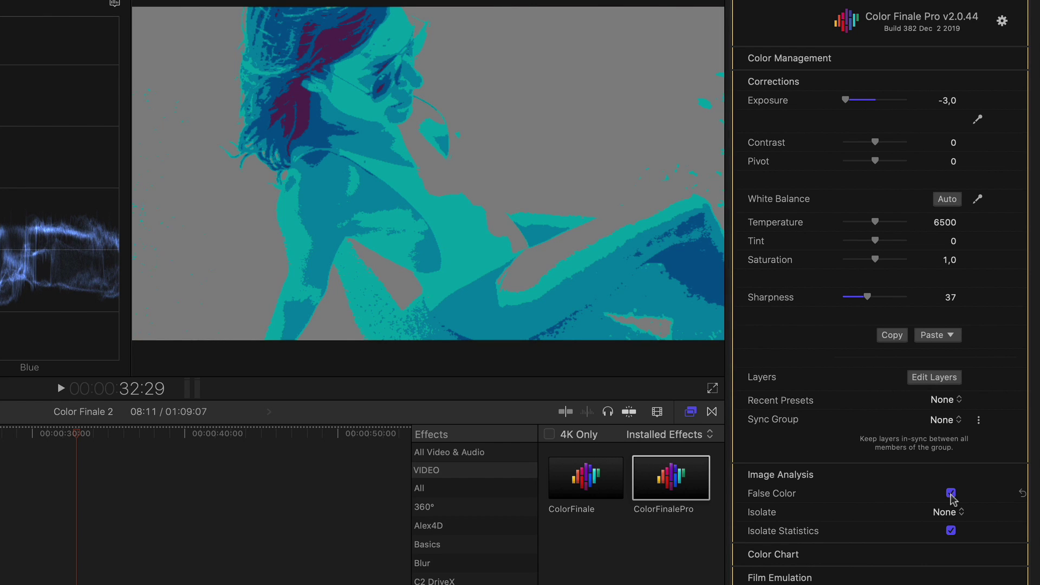
{"action": "left_click", "coordinate": [950, 493]}
{"action": "left_click", "coordinate": [1023, 100]}
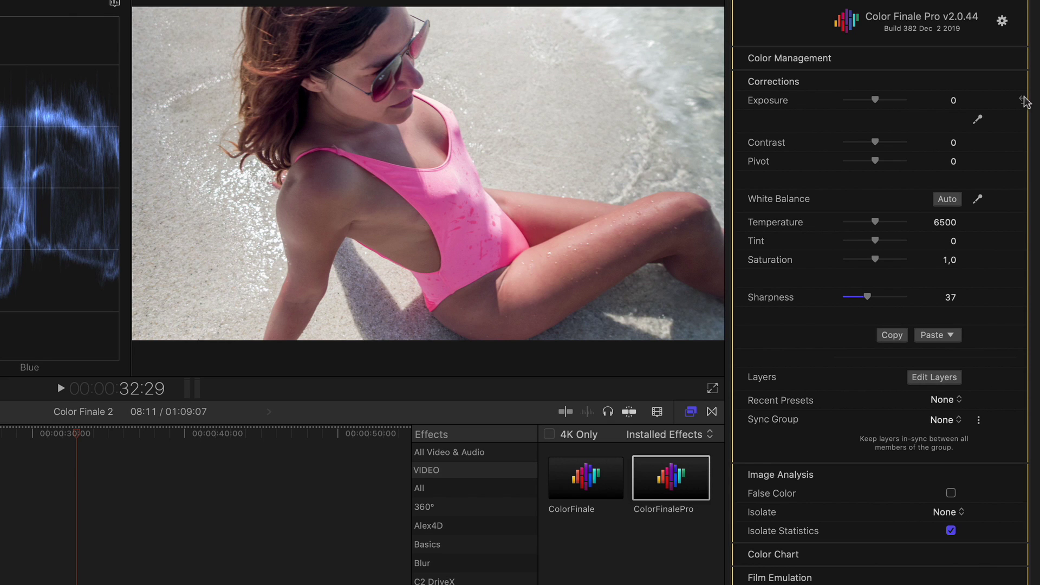
- Isolate a rectangular area over the woman's face for image analysis
{"action": "left_click", "coordinate": [944, 512]}
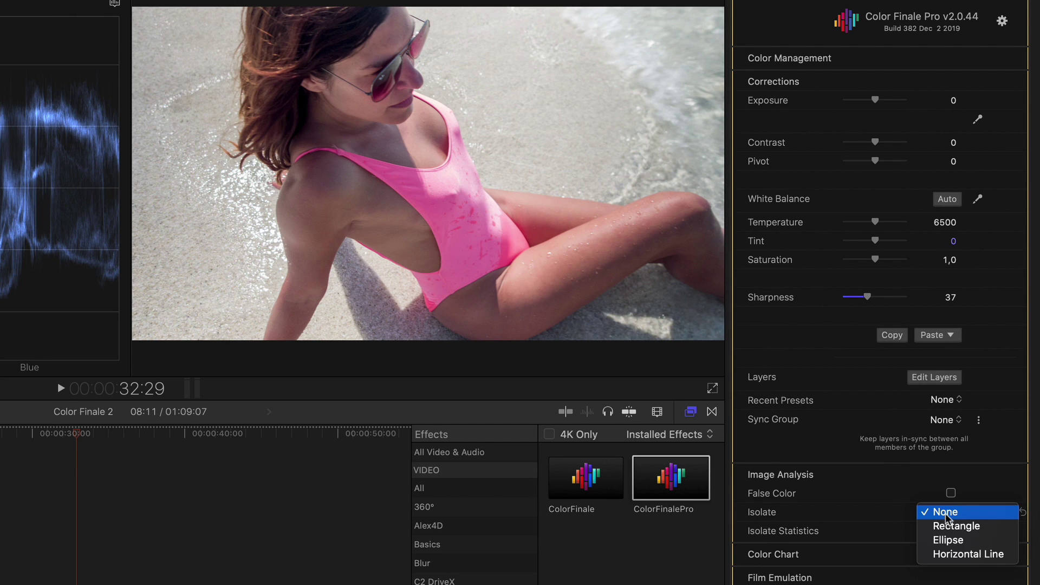
{"action": "left_click", "coordinate": [954, 528]}
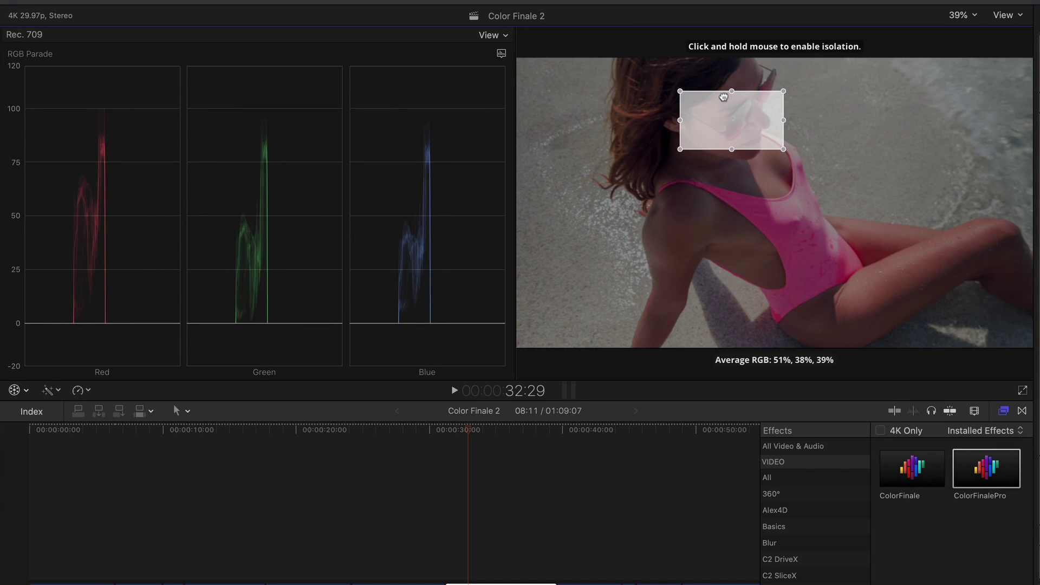
{"action": "left_click_drag", "start_coordinate": [724, 97], "coordinate": [741, 126]}
- Change the isolation shape to Ellipse and finally to Horizontal Line
{"action": "left_click", "coordinate": [937, 512]}
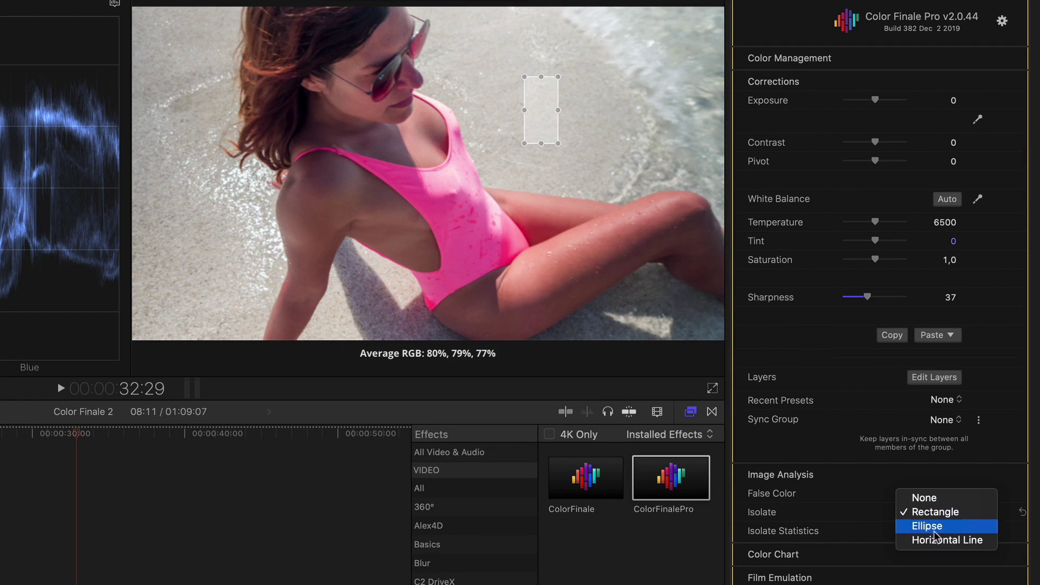
{"action": "left_click", "coordinate": [933, 526]}
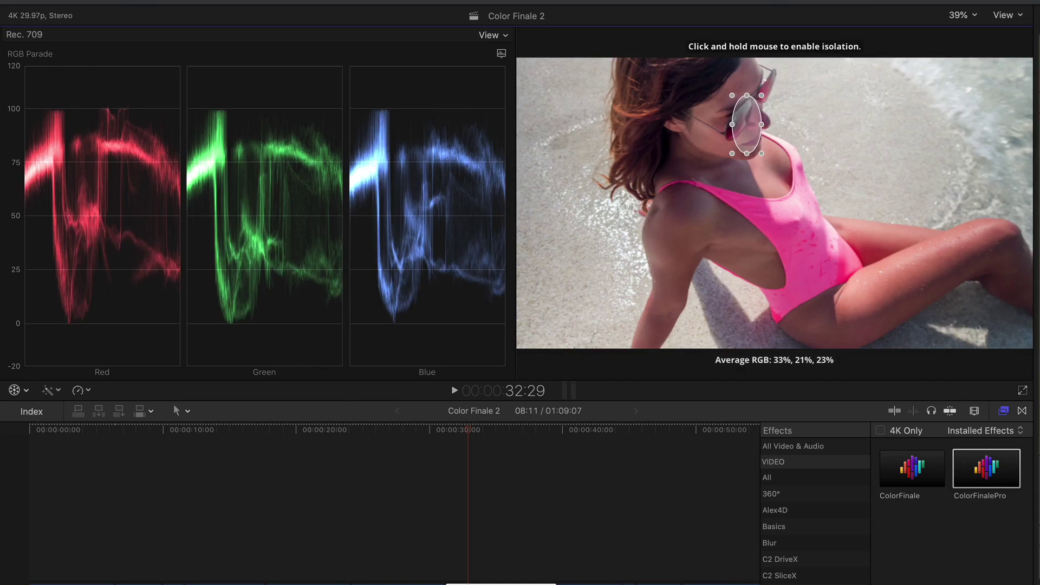
{"action": "left_click", "coordinate": [949, 482]}
{"action": "left_click", "coordinate": [963, 499]}
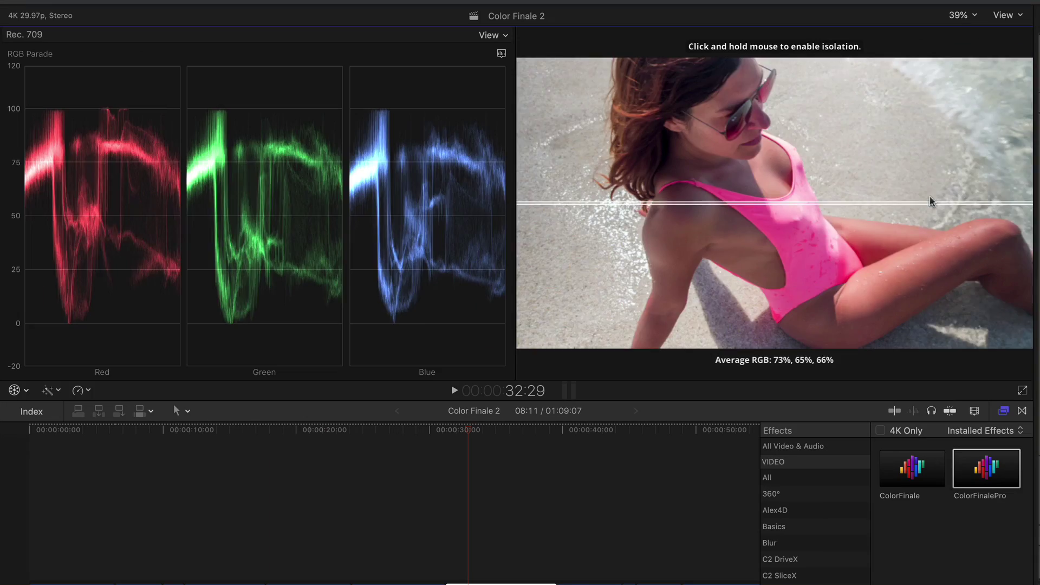
- Examine the RGB parade of a horizontal line isolated across the beach clip, shifting the line slightly down
{"action": "left_click_drag", "start_coordinate": [930, 202], "coordinate": [921, 223]}
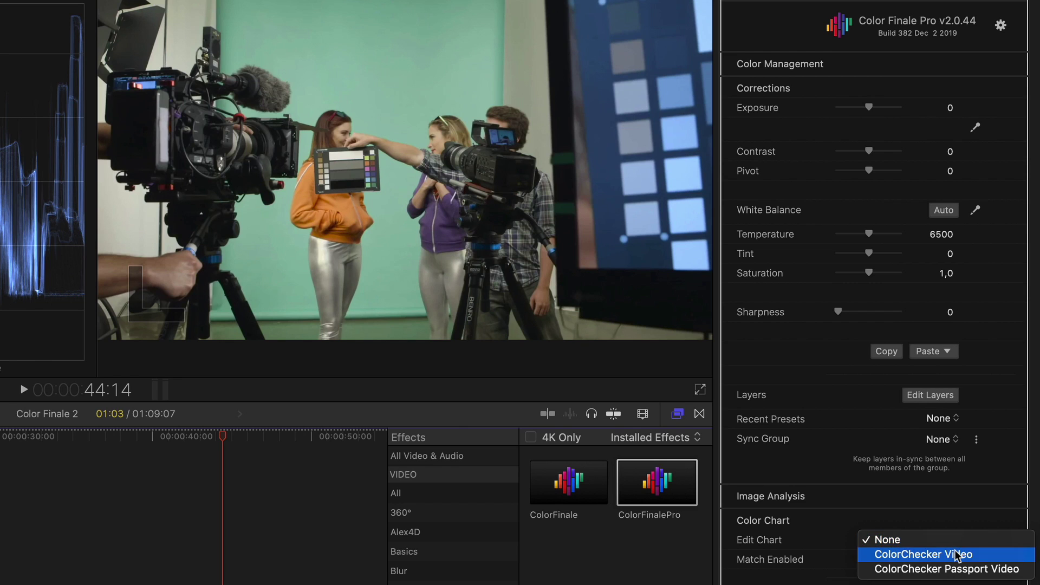
- Choose the ColorChecker Video chart for the studio clip and place the overlay's four corners on the chart held before the woman in orange
{"action": "left_click", "coordinate": [955, 555]}
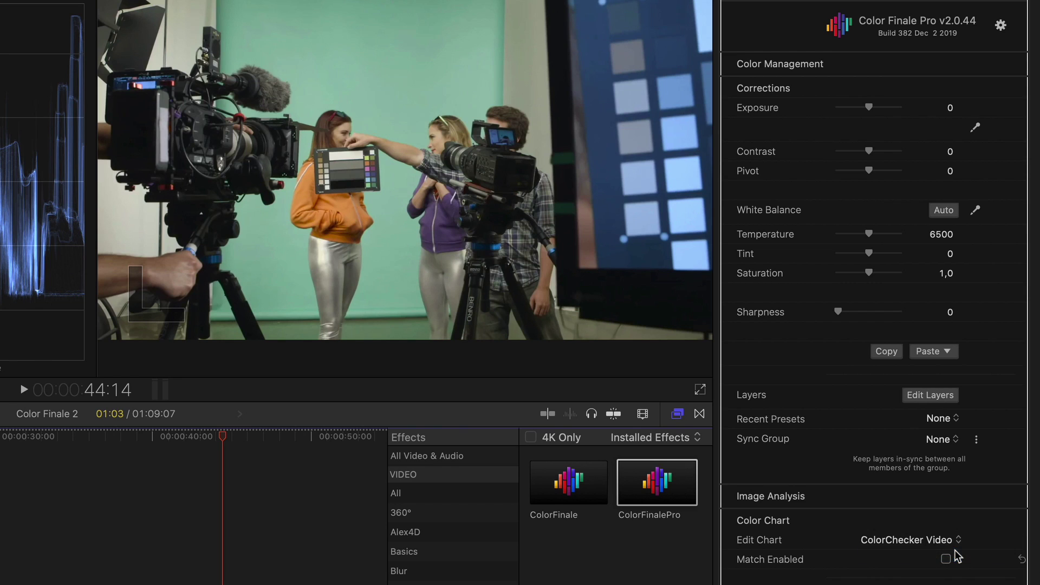
{"action": "left_click", "coordinate": [378, 148]}
{"action": "left_click", "coordinate": [381, 190]}
{"action": "left_click", "coordinate": [316, 193]}
{"action": "left_click", "coordinate": [315, 148]}
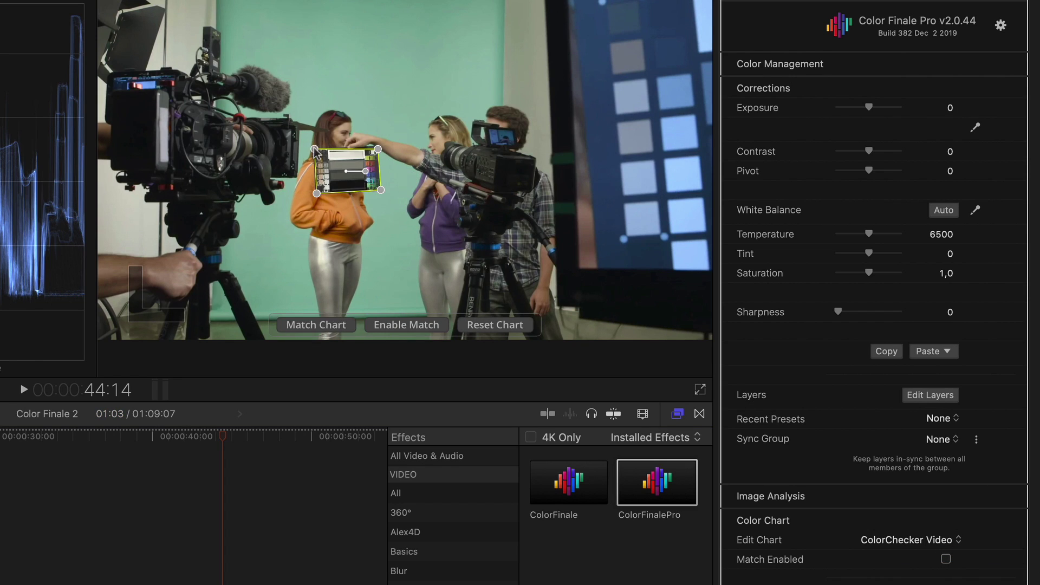
- Align the overlay corners precisely with the studio chart's colour patches and match the clip to the chart
{"action": "key", "text": "super+equal"}
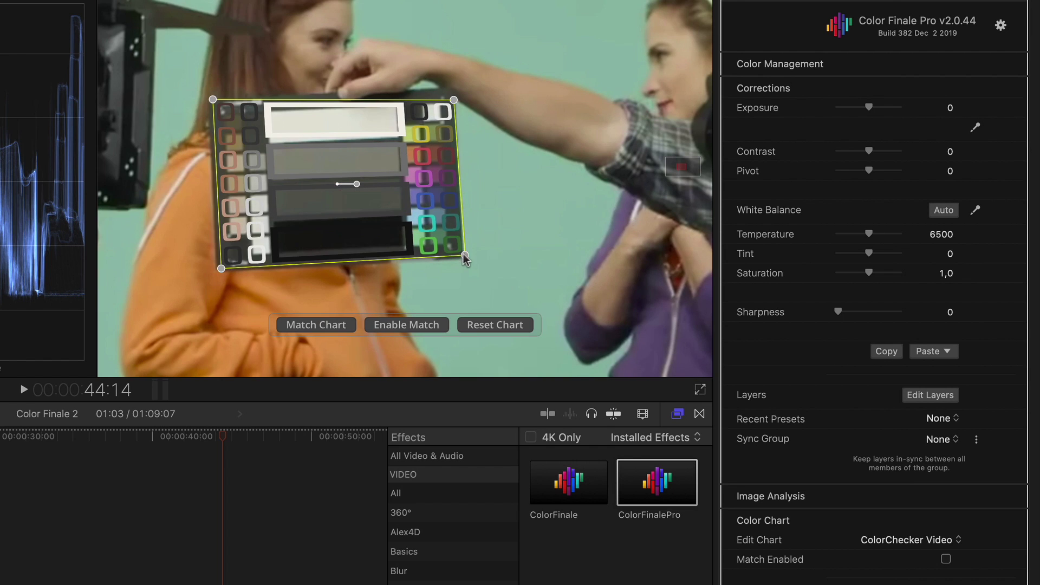
{"action": "left_click_drag", "start_coordinate": [213, 101], "coordinate": [222, 113]}
{"action": "left_click_drag", "start_coordinate": [221, 268], "coordinate": [228, 259]}
{"action": "left_click_drag", "start_coordinate": [443, 101], "coordinate": [444, 99]}
{"action": "left_click_drag", "start_coordinate": [454, 248], "coordinate": [451, 245]}
{"action": "left_click", "coordinate": [323, 326]}
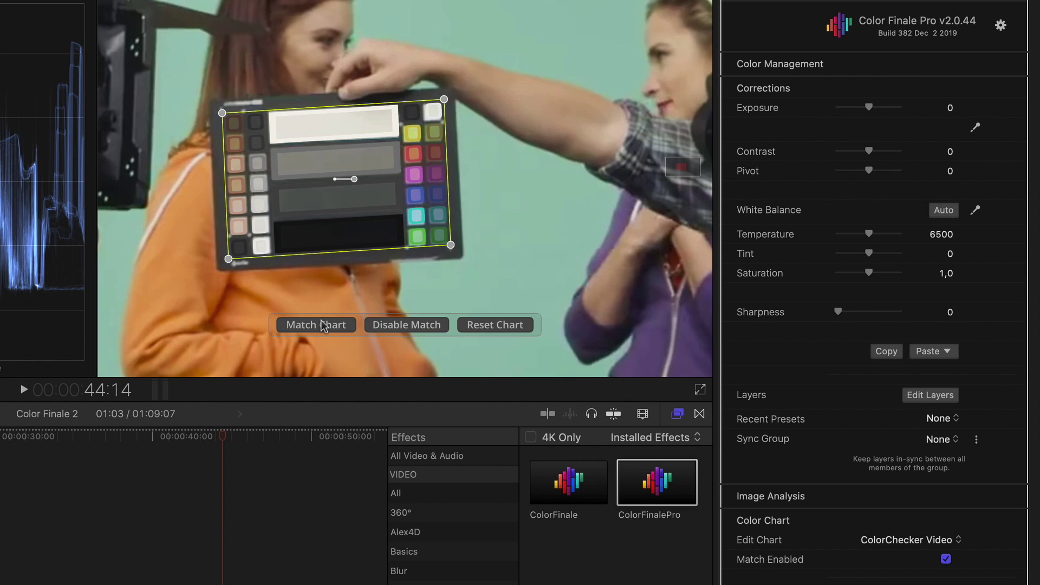
{"action": "key", "text": "shift+z"}
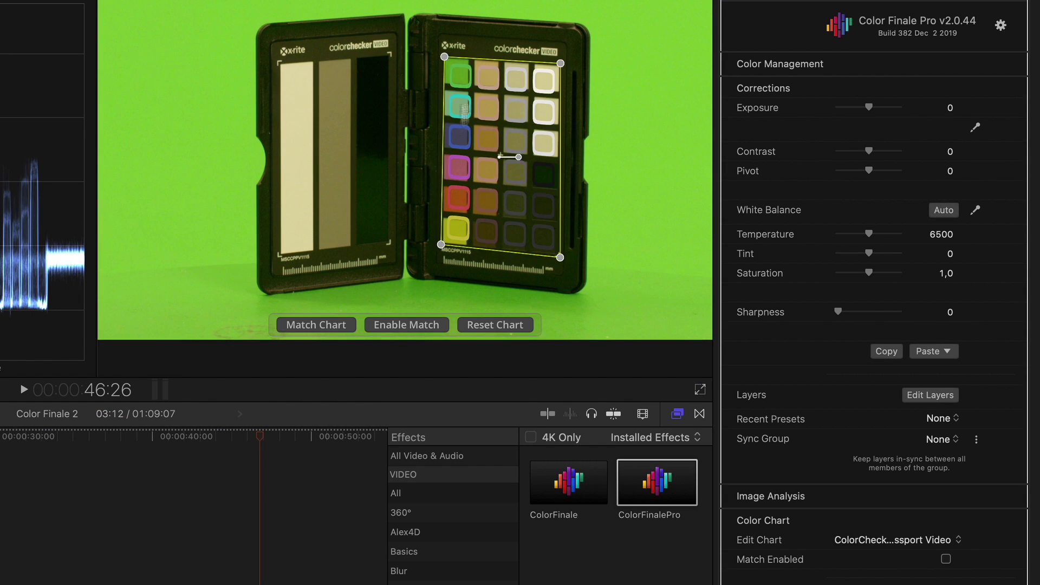
- Match the green-screen checker clip to its ColorChecker Passport Video chart
{"action": "left_click", "coordinate": [324, 323]}
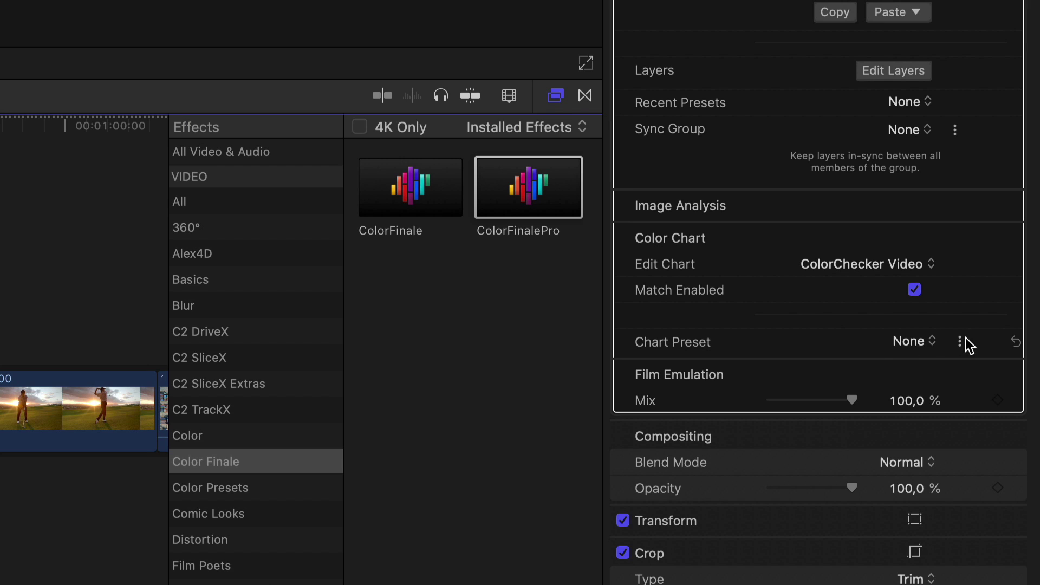
- Save the studio clip's chart match as a chart preset named Studio 07 and show the available chart presets
{"action": "left_click", "coordinate": [961, 340]}
{"action": "left_click", "coordinate": [960, 362]}
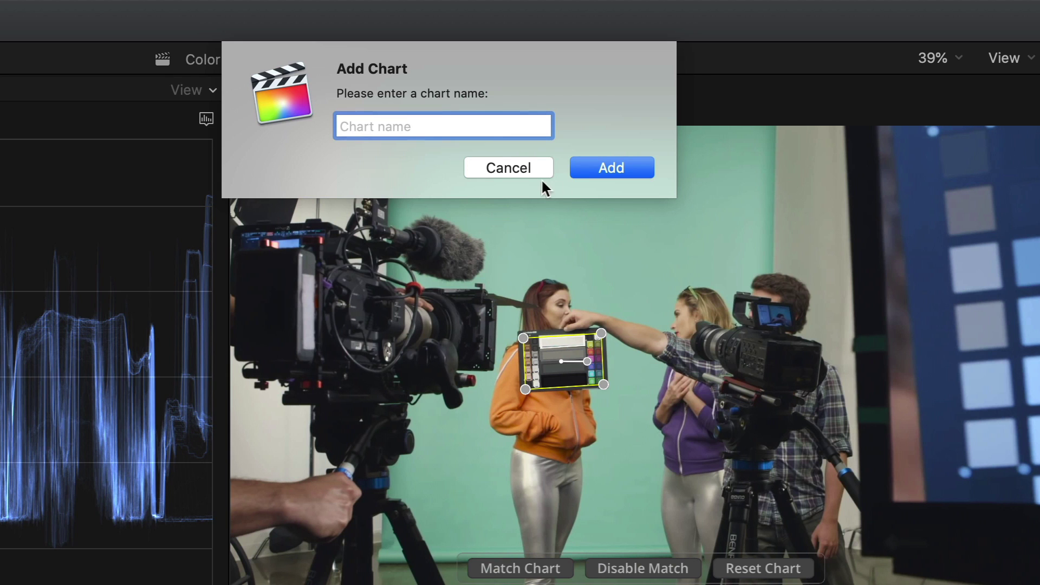
{"action": "type", "text": "Studio 07"}
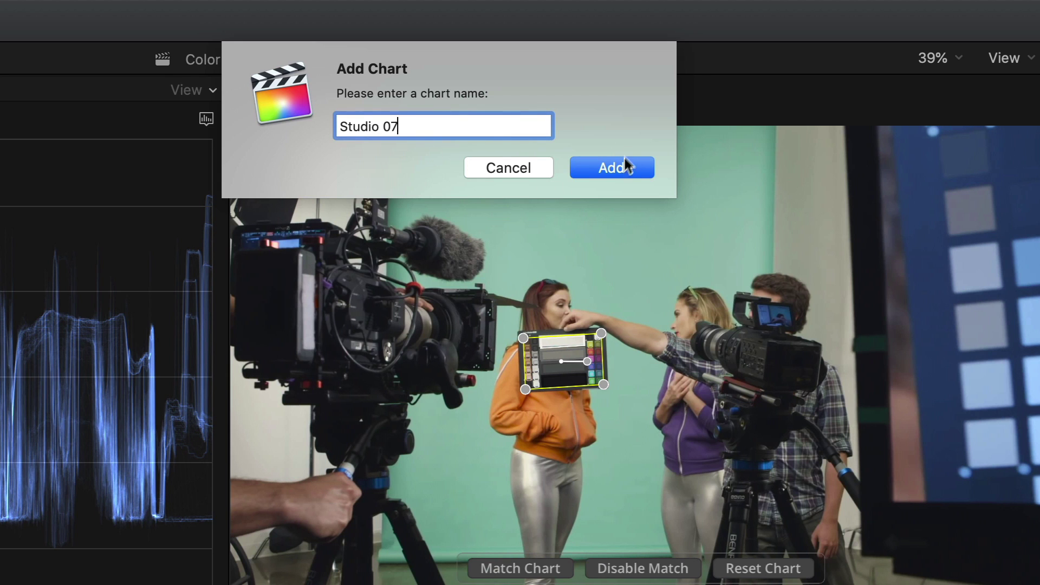
{"action": "left_click", "coordinate": [622, 166]}
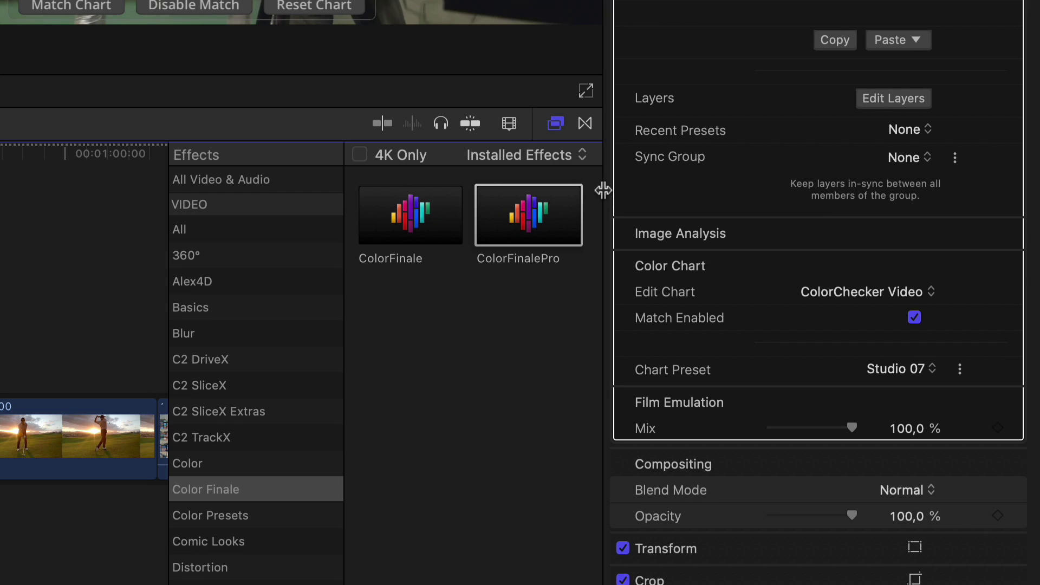
{"action": "left_click", "coordinate": [900, 370]}
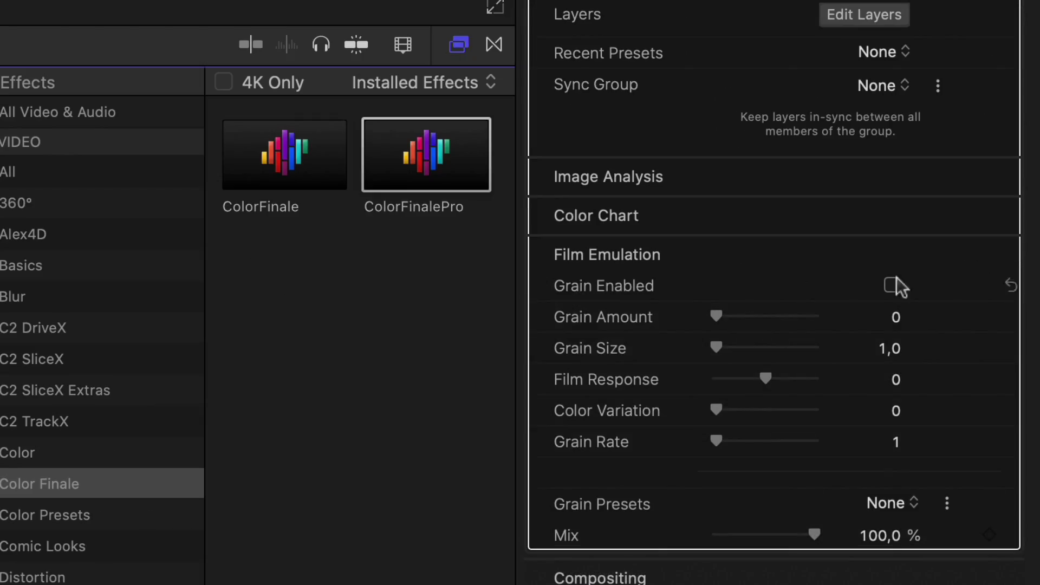
- Enable film grain on the push-up clip with Grain Amount 23, Grain Size 1,51 and Film Response 13
{"action": "left_click", "coordinate": [891, 286]}
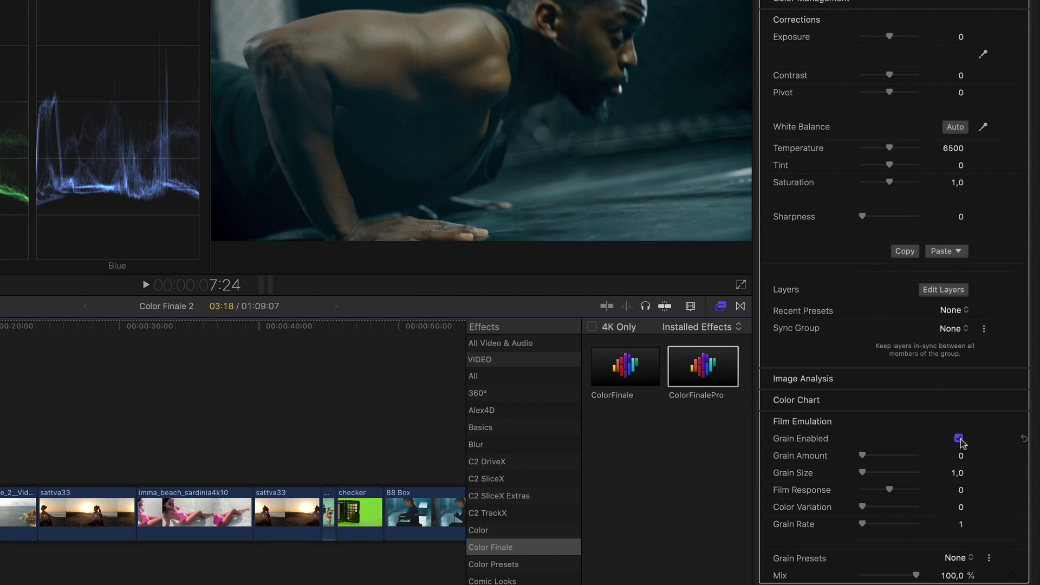
{"action": "left_click_drag", "start_coordinate": [864, 459], "coordinate": [894, 496]}
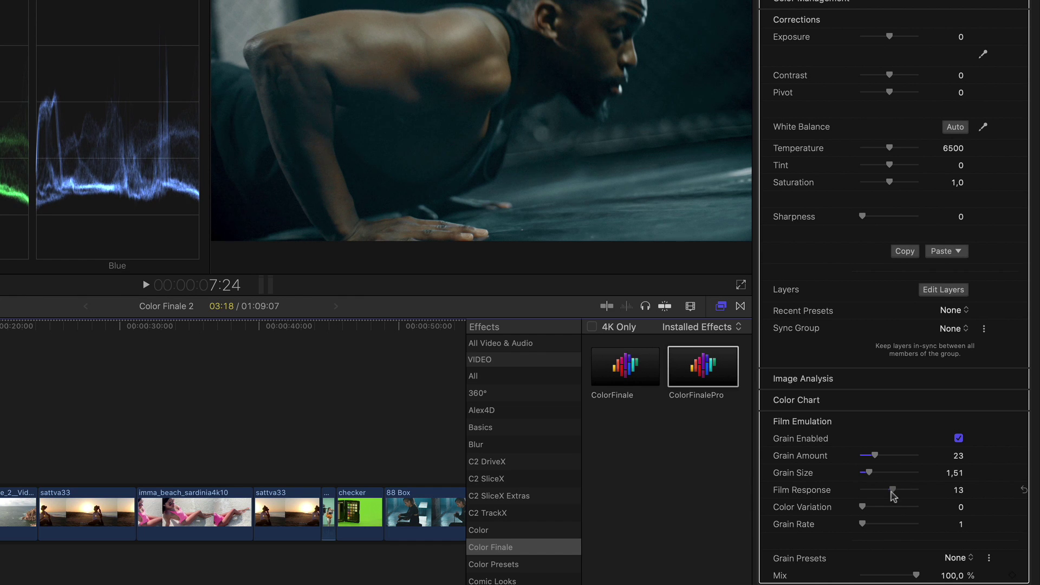
- Save the push-up clip's grain settings as a grain preset named Best Grain
{"action": "left_click", "coordinate": [958, 560]}
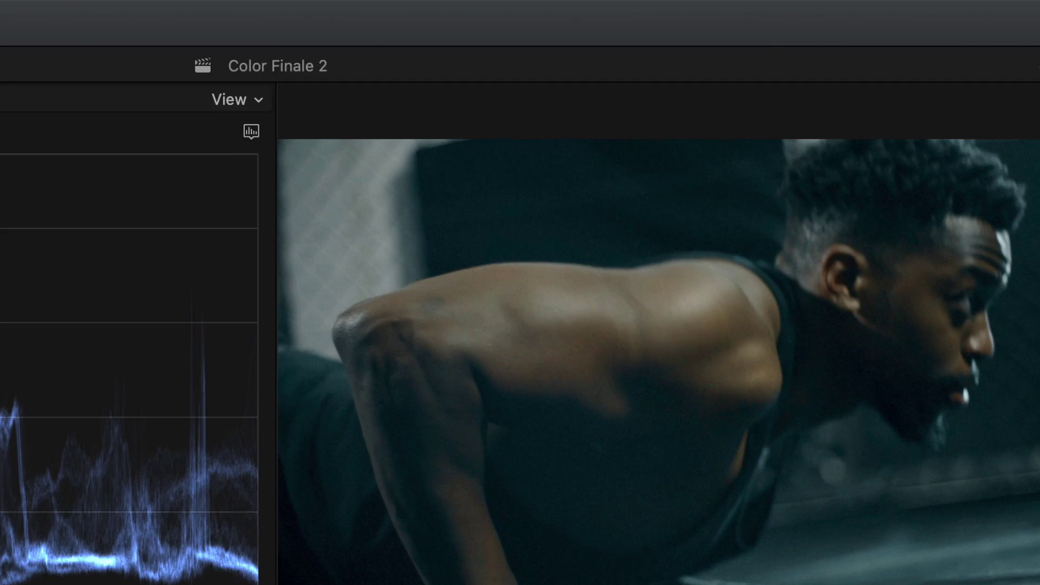
{"action": "left_click", "coordinate": [969, 571]}
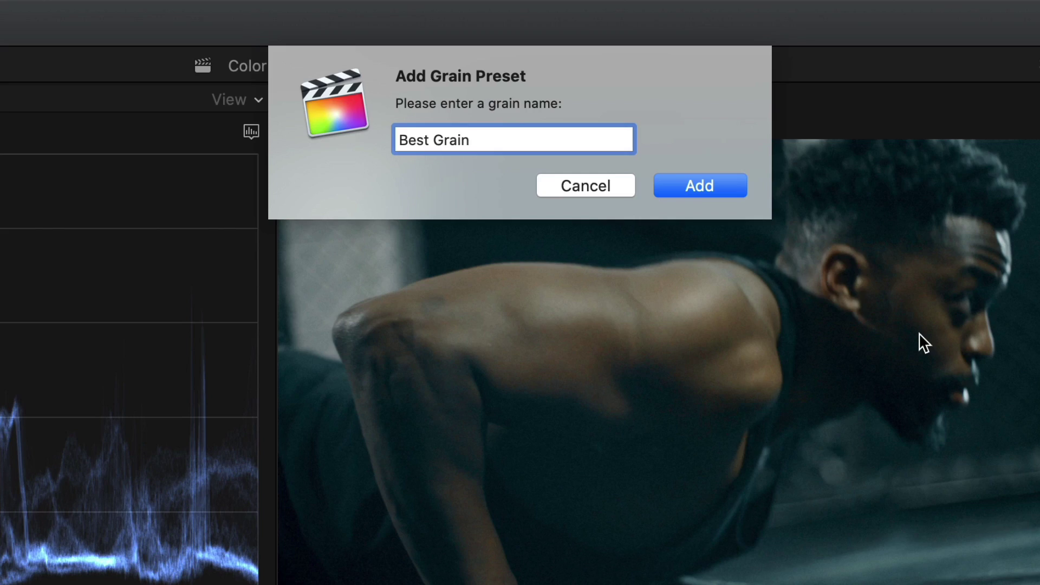
{"action": "left_click", "coordinate": [698, 186]}
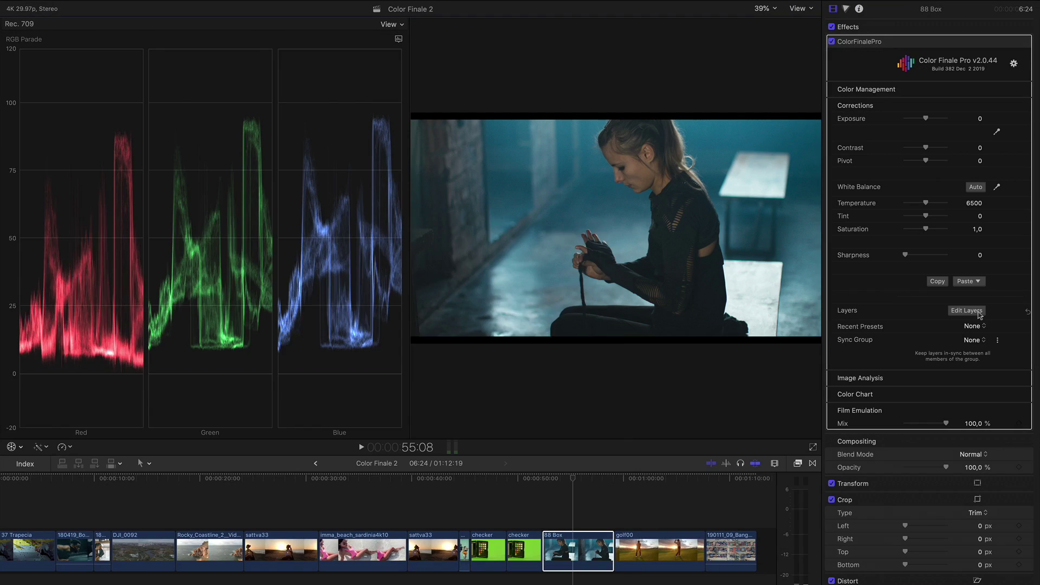
- Open the layer editor for the 88 Box clip, add a Color Wheels layer, and try resizing the editor window
{"action": "left_click", "coordinate": [970, 311]}
{"action": "left_click", "coordinate": [51, 232]}
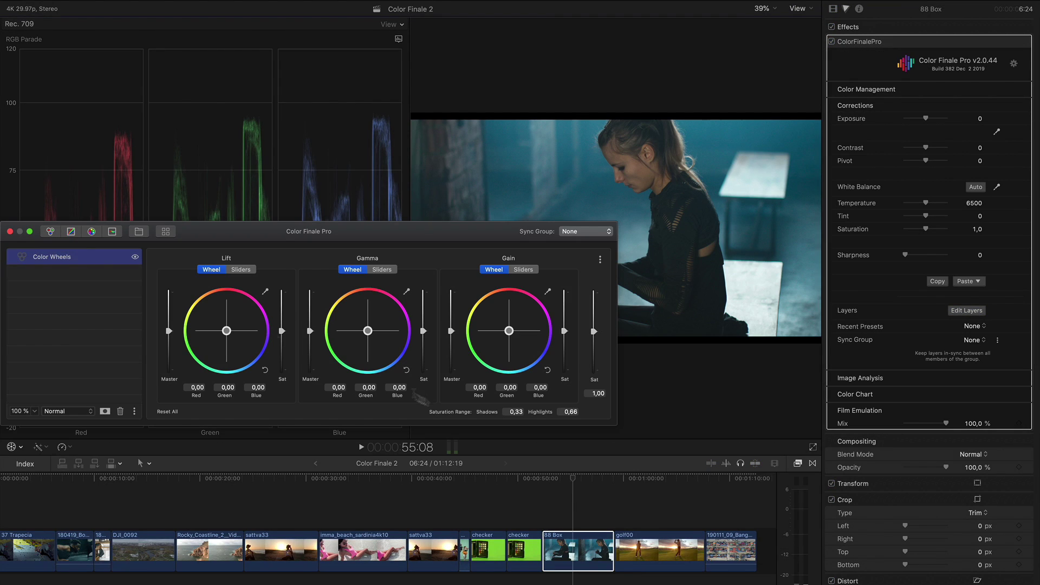
{"action": "left_click_drag", "start_coordinate": [628, 431], "coordinate": [1037, 582]}
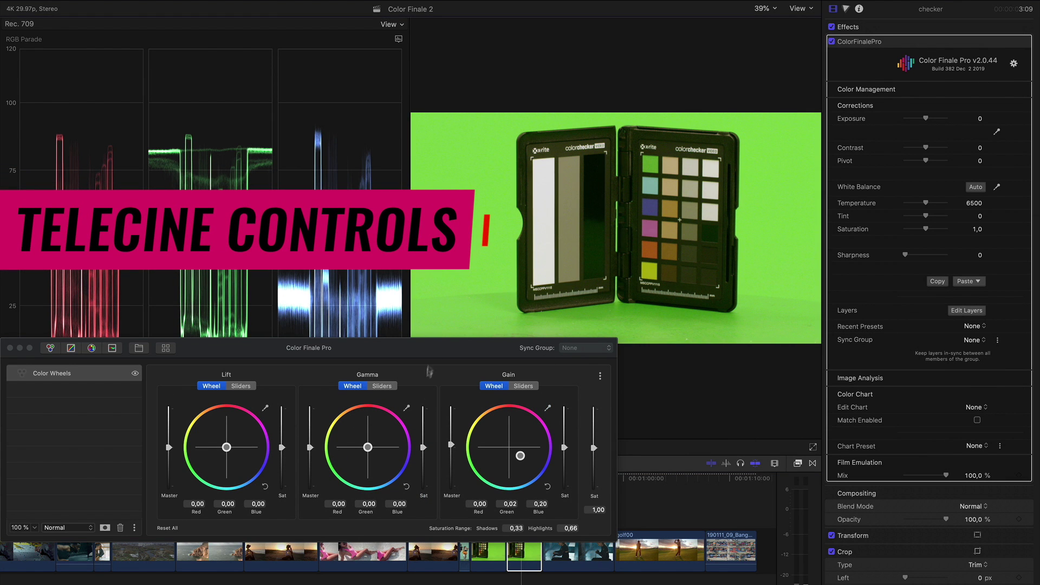
- Balance the checker clip's Gamma and Lift wheels by sampling the chart's grey strip for gamma and black strip for lift
{"action": "left_click", "coordinate": [406, 407]}
{"action": "left_click", "coordinate": [573, 182]}
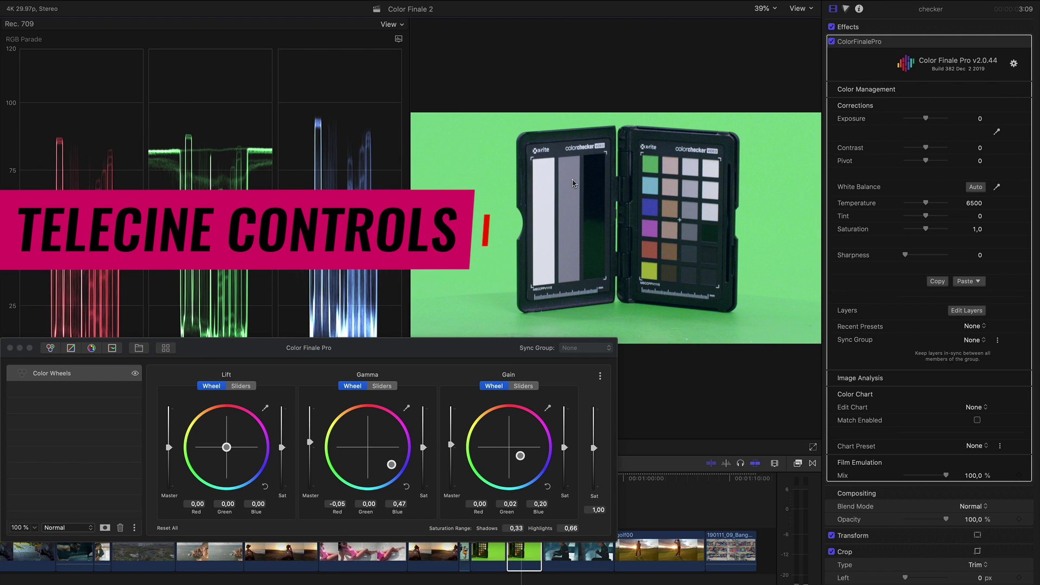
{"action": "left_click", "coordinate": [594, 180]}
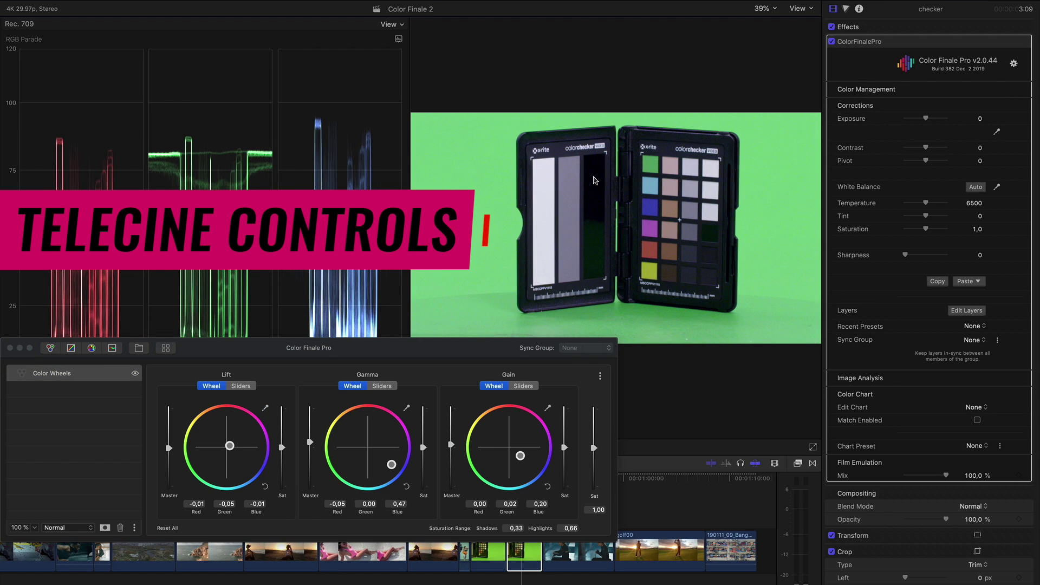
- Add a Curves layer to the 88 Box clip, sample the woman's face for the Master curve, and pull that point down
{"action": "left_click", "coordinate": [71, 349]}
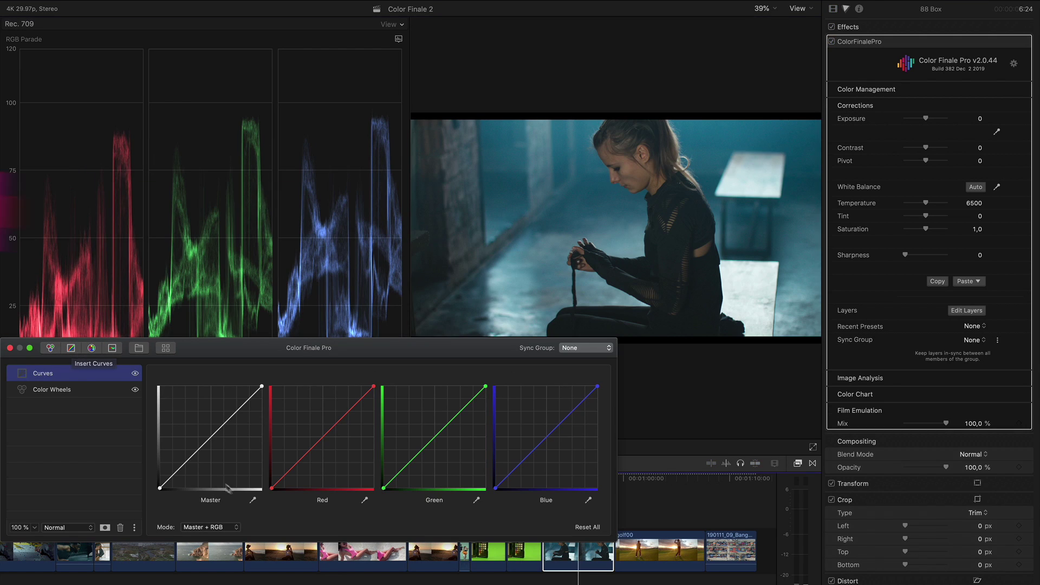
{"action": "left_click", "coordinate": [252, 500]}
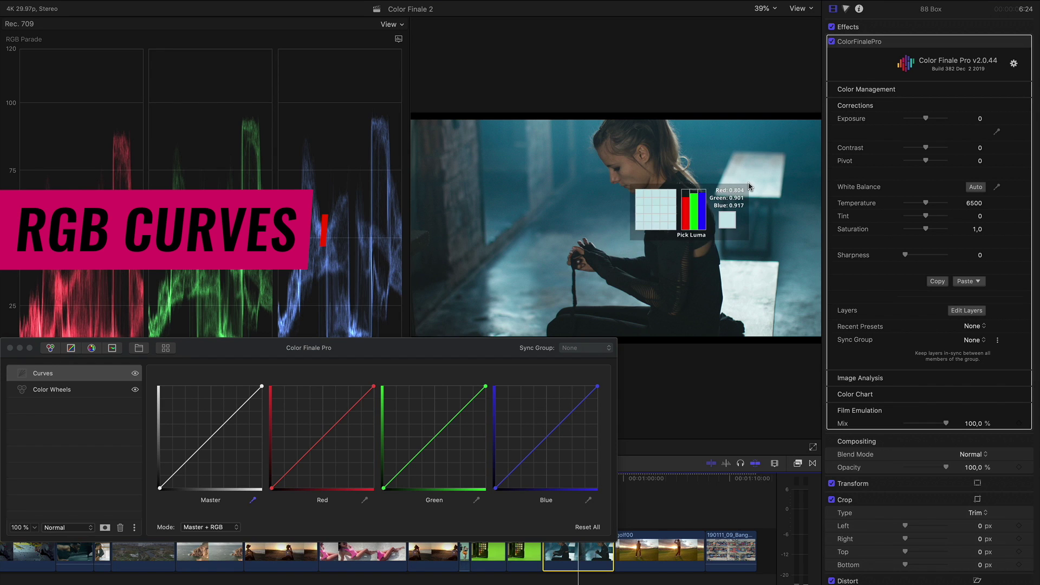
{"action": "left_click", "coordinate": [637, 181]}
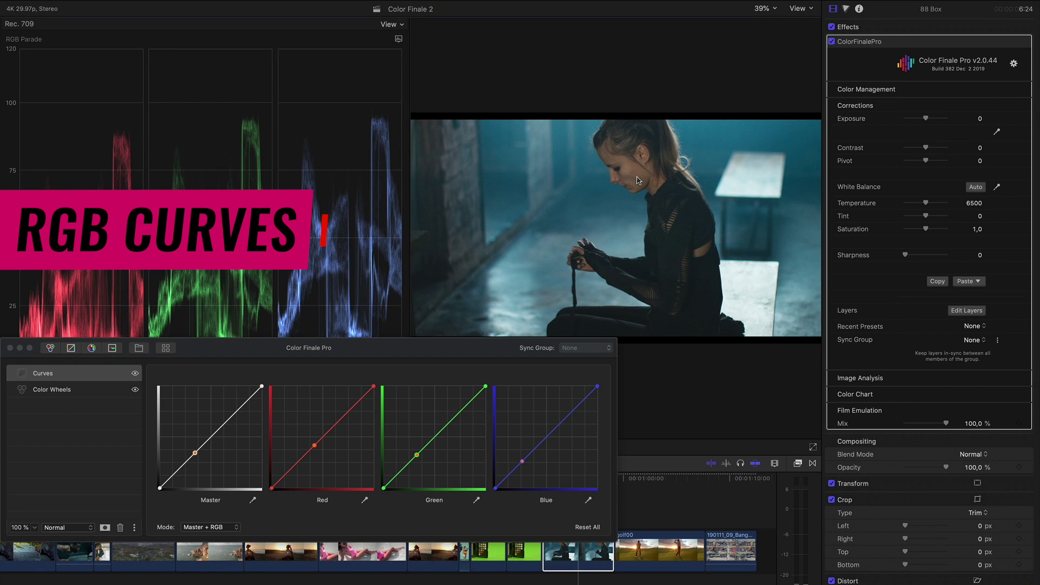
{"action": "left_click_drag", "start_coordinate": [195, 454], "coordinate": [209, 494]}
- Switch the curves mode to Luma + RGB and adjust the sampled point on the Luma curve
{"action": "left_click", "coordinate": [216, 528]}
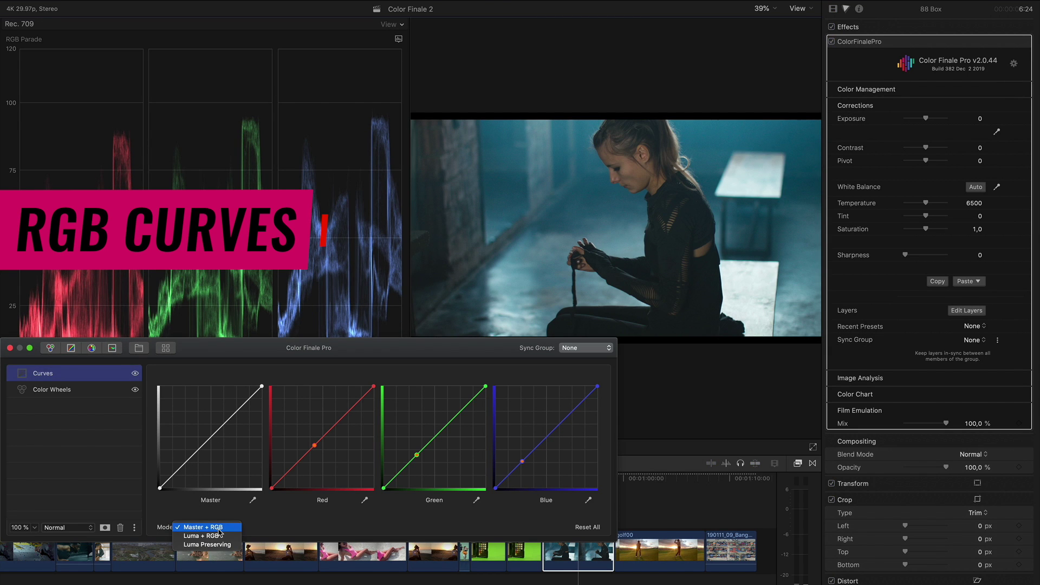
{"action": "left_click", "coordinate": [219, 536]}
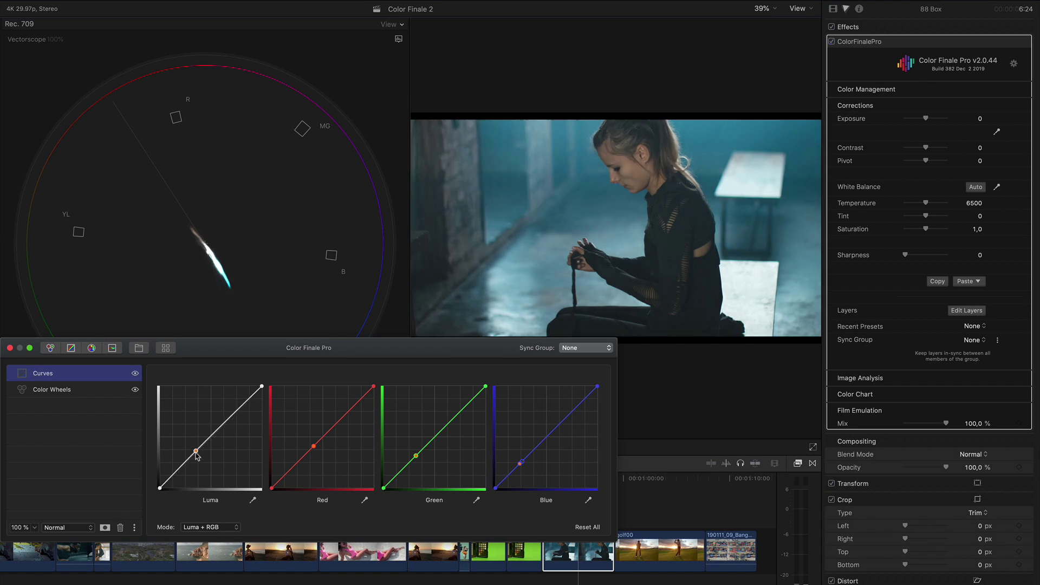
{"action": "left_click_drag", "start_coordinate": [195, 457], "coordinate": [196, 454]}
{"action": "left_click", "coordinate": [205, 519]}
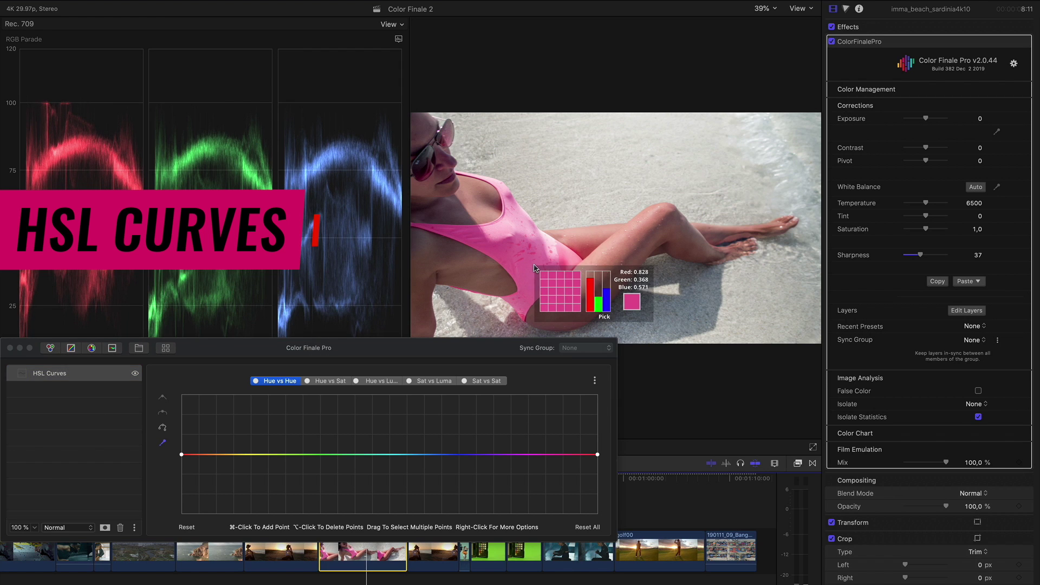
- Sample the pink swimsuit on the Hue vs Hue curve and shift its hue down, then up with a linear point
{"action": "left_click", "coordinate": [514, 245]}
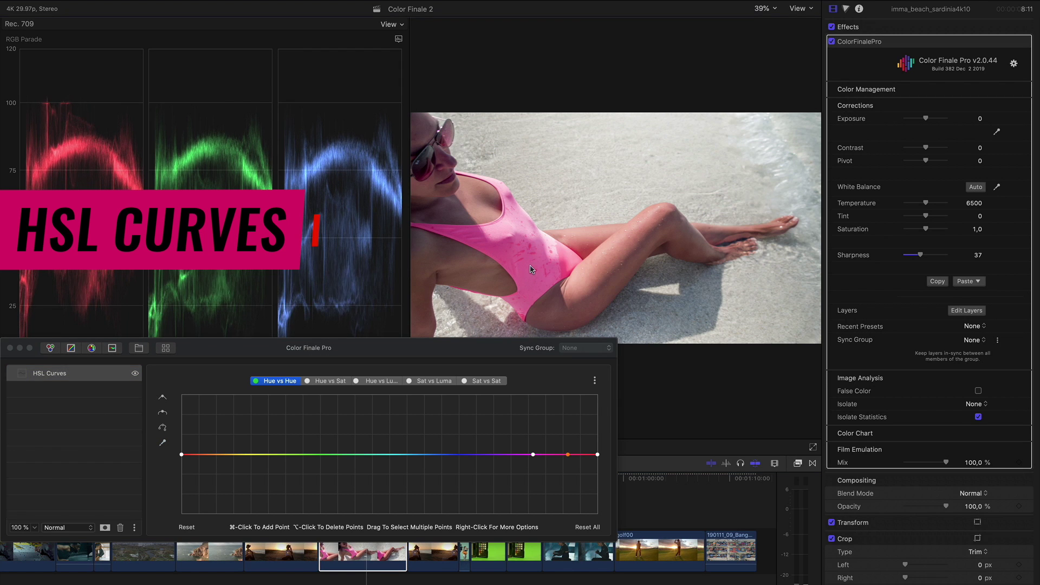
{"action": "left_click_drag", "start_coordinate": [567, 454], "coordinate": [564, 521]}
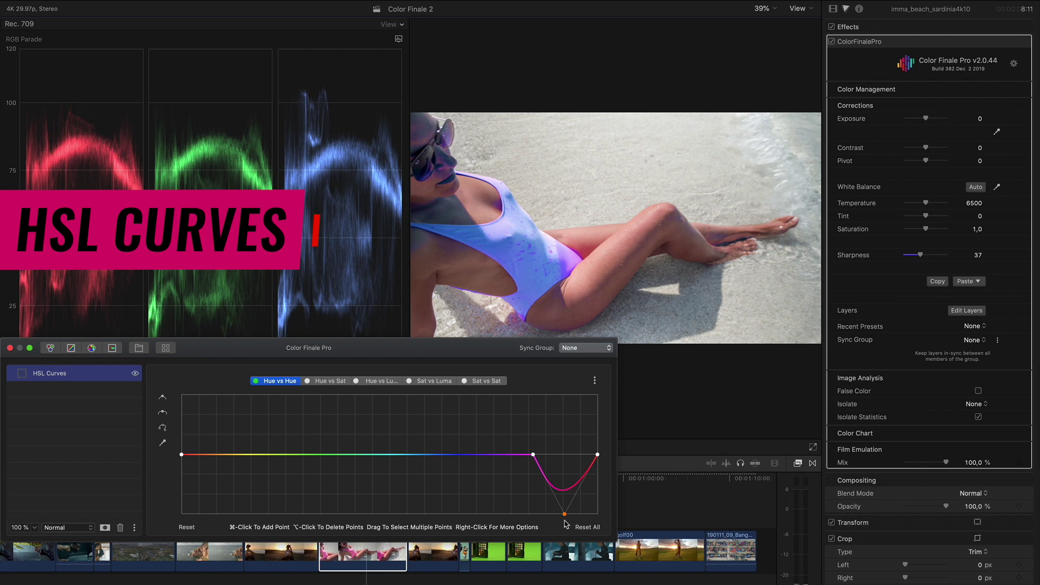
{"action": "left_click", "coordinate": [162, 398]}
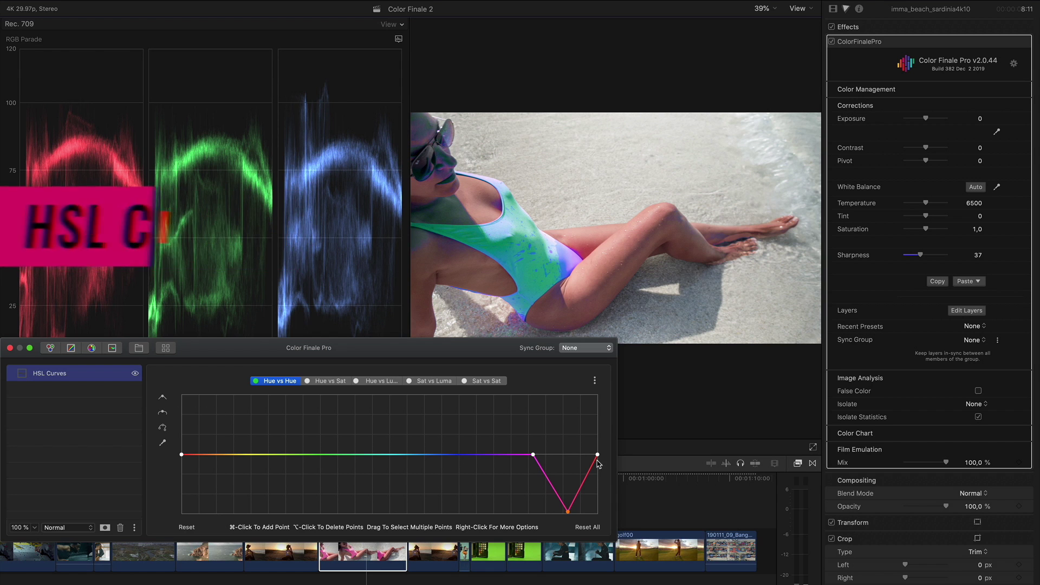
{"action": "left_click_drag", "start_coordinate": [568, 512], "coordinate": [569, 400]}
- Browse the LUT gallery's built-in and ~/Movies/LUTs collections, toggling Live Preview and adjusting the thumbnail size
{"action": "left_click", "coordinate": [166, 347]}
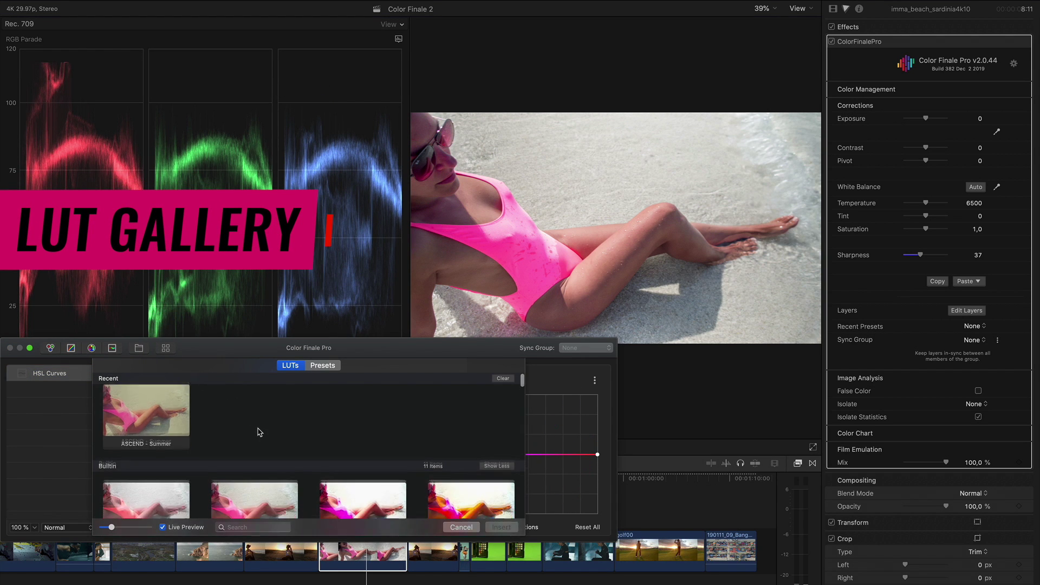
{"action": "scroll", "coordinate": [259, 432], "scroll_direction": "down", "scroll_amount": 5}
{"action": "scroll", "coordinate": [258, 431], "scroll_direction": "down", "scroll_amount": 1}
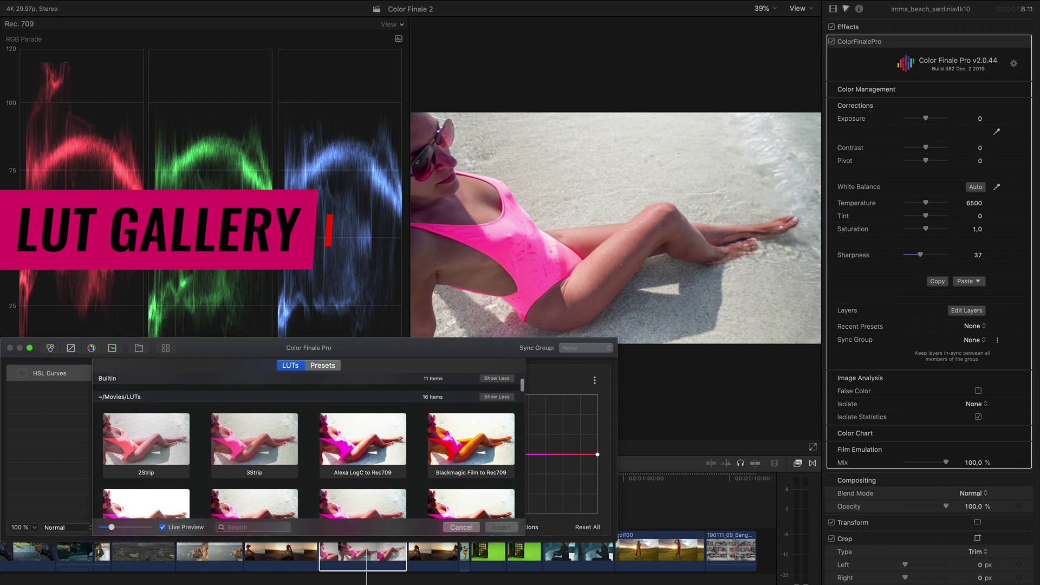
{"action": "left_click", "coordinate": [163, 526]}
{"action": "scroll", "coordinate": [135, 504], "scroll_direction": "down", "scroll_amount": 3}
{"action": "scroll", "coordinate": [135, 503], "scroll_direction": "up", "scroll_amount": 2}
{"action": "mouse_move", "coordinate": [117, 529]}
{"action": "left_mouse_down"}
{"action": "mouse_move", "coordinate": [146, 527]}
{"action": "mouse_move", "coordinate": [113, 529]}
{"action": "left_mouse_up"}
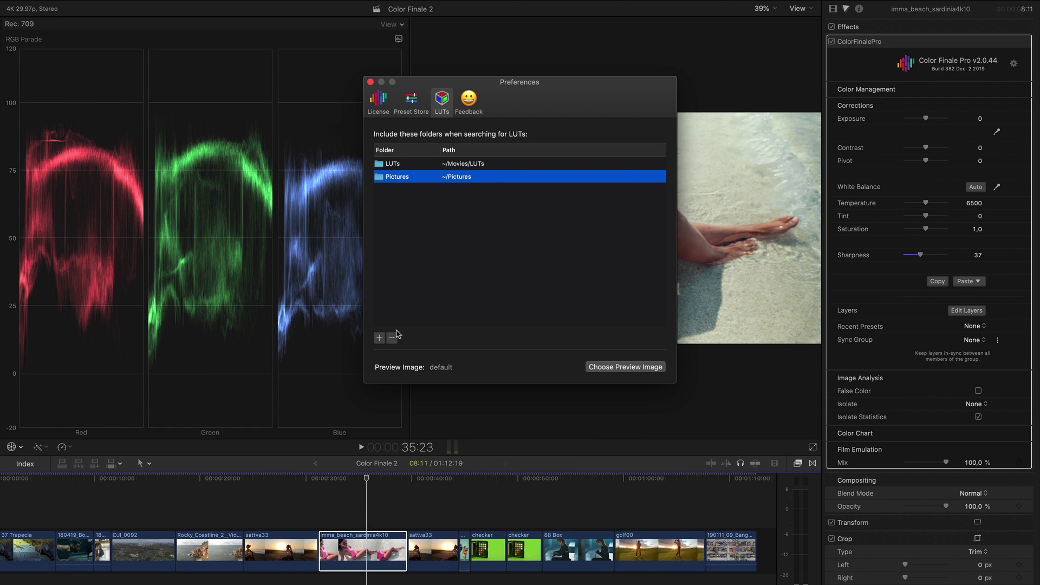
- Remove the Pictures folder from the LUT search folders and open the preview image chooser
{"action": "left_click", "coordinate": [391, 337]}
{"action": "left_click", "coordinate": [604, 174]}
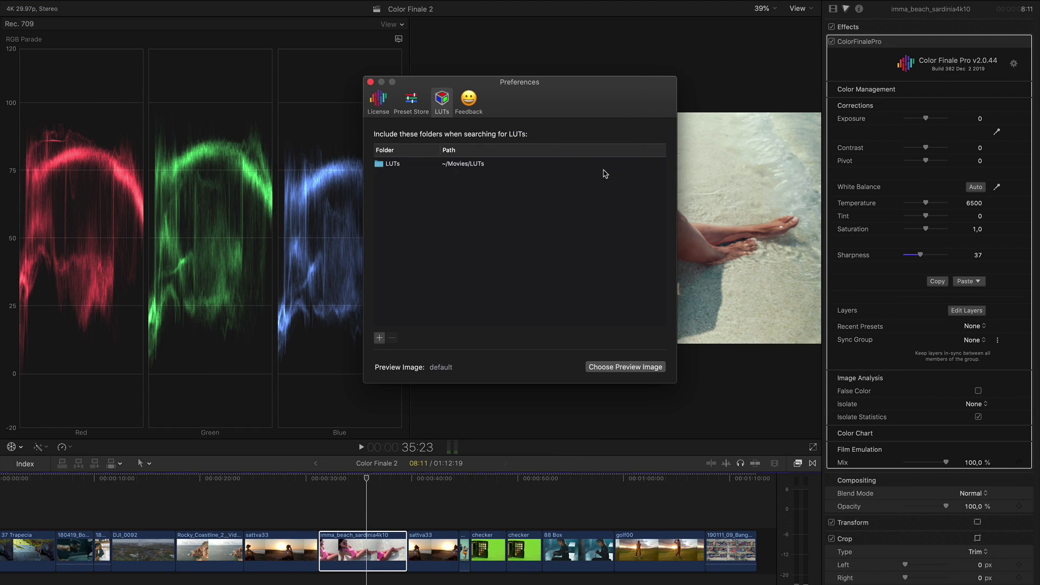
{"action": "left_click", "coordinate": [618, 368]}
{"action": "left_click", "coordinate": [657, 347]}
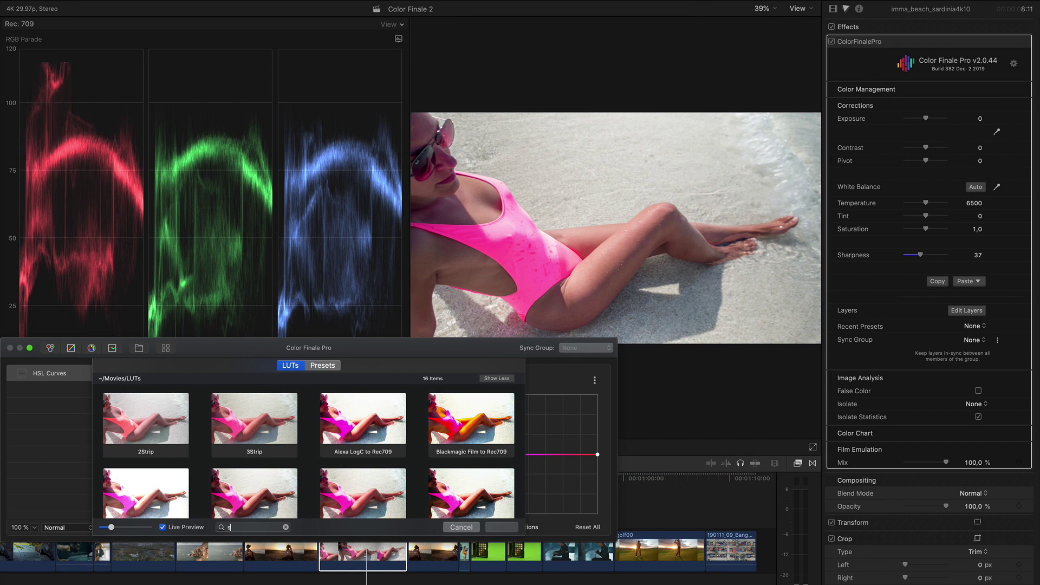
- Search the LUT gallery for "summer"
{"action": "type", "text": "ummer"}
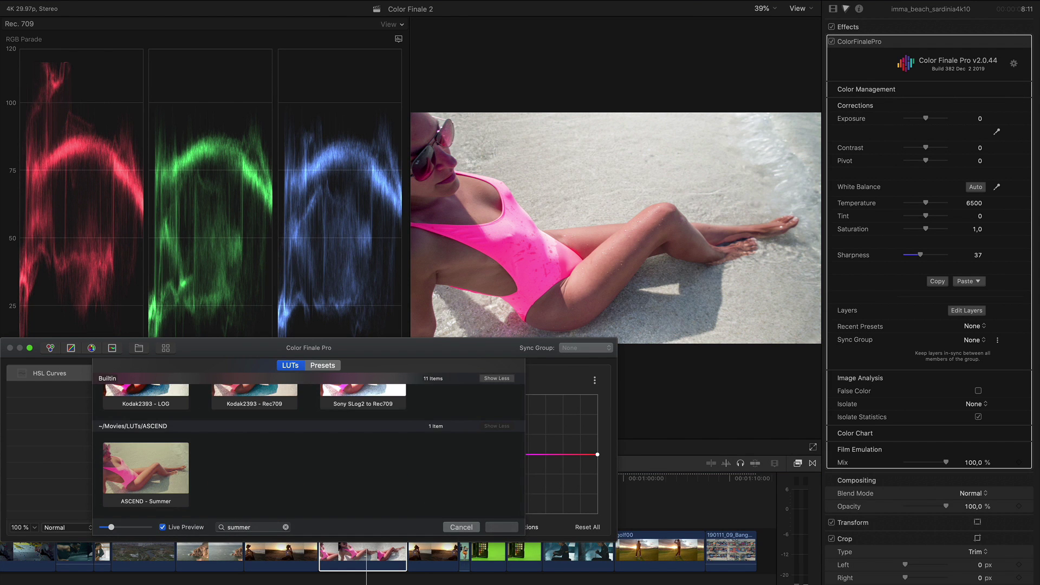
- Insert the ASCEND - Summer LUT from the gallery's search results into the swimsuit clip's grade
{"action": "scroll", "coordinate": [227, 482], "scroll_direction": "up", "scroll_amount": 2}
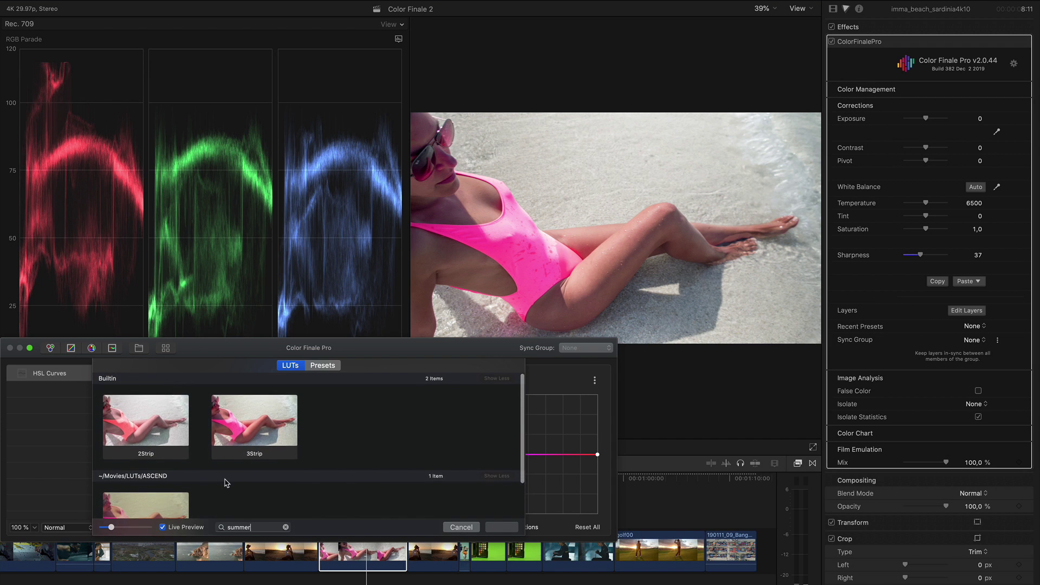
{"action": "left_click", "coordinate": [151, 497]}
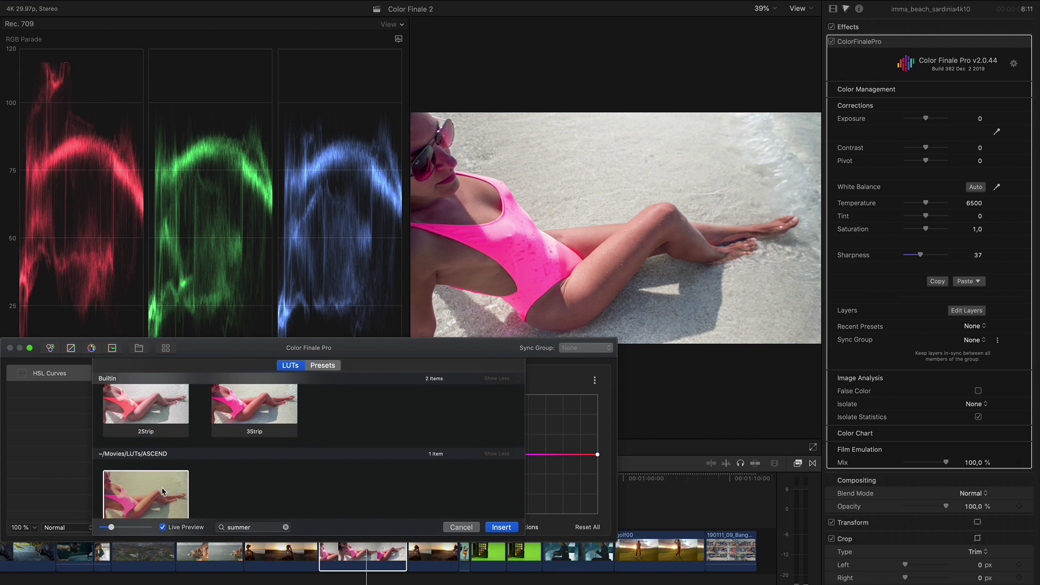
{"action": "scroll", "coordinate": [217, 476], "scroll_direction": "down", "scroll_amount": 2}
{"action": "left_click", "coordinate": [499, 527]}
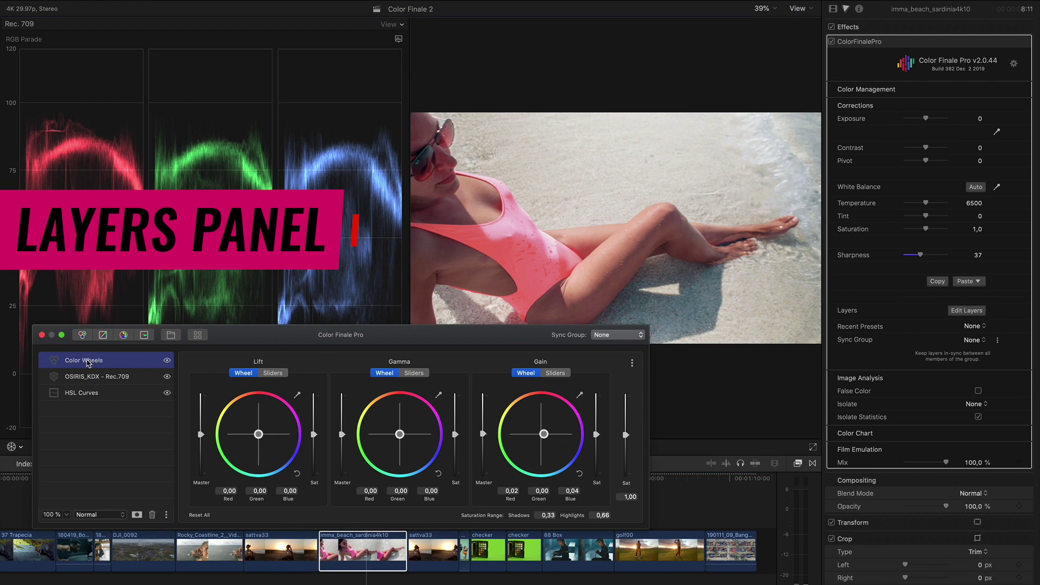
- Rename the color wheels layer BASE WHEELS, and move the HSL curves layer directly beneath it with the name BASE HSL Curves
{"action": "type", "text": "WHEELS"}
{"action": "key", "text": "Return"}
{"action": "left_click_drag", "start_coordinate": [79, 392], "coordinate": [79, 377]}
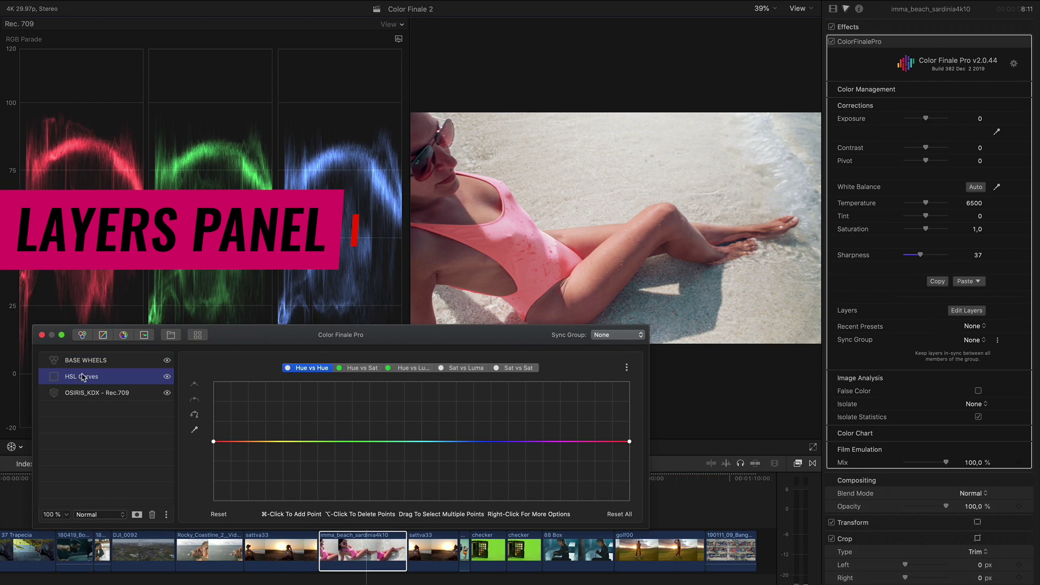
{"action": "key", "text": "Return"}
- Group the BASE WHEELS and BASE HSL Curves layers and name the group BASE GRADE
{"action": "left_click", "coordinate": [87, 360], "text": "super"}
{"action": "left_click", "coordinate": [166, 514]}
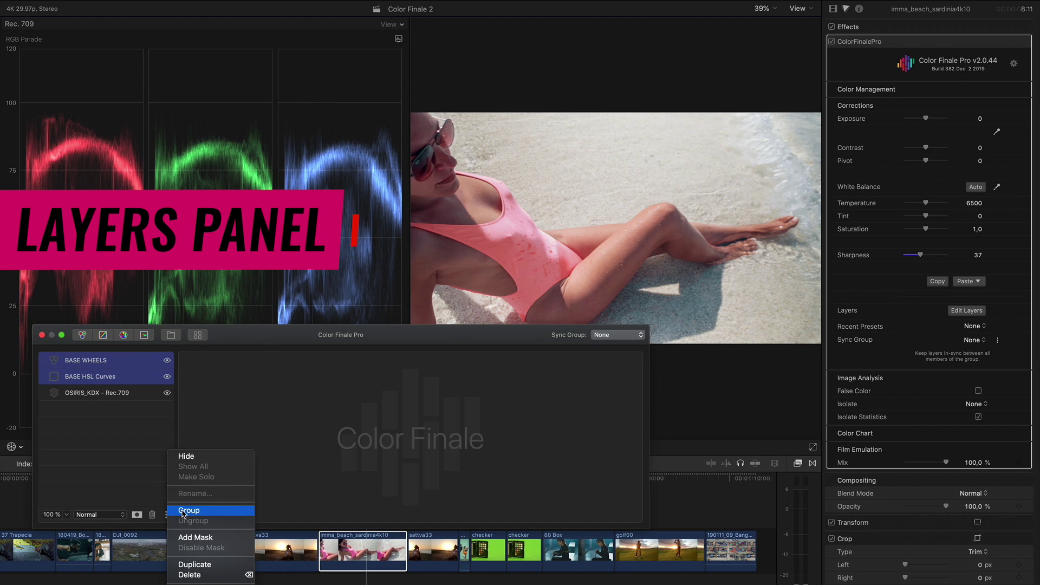
{"action": "left_click", "coordinate": [197, 440]}
{"action": "double_click", "coordinate": [77, 361]}
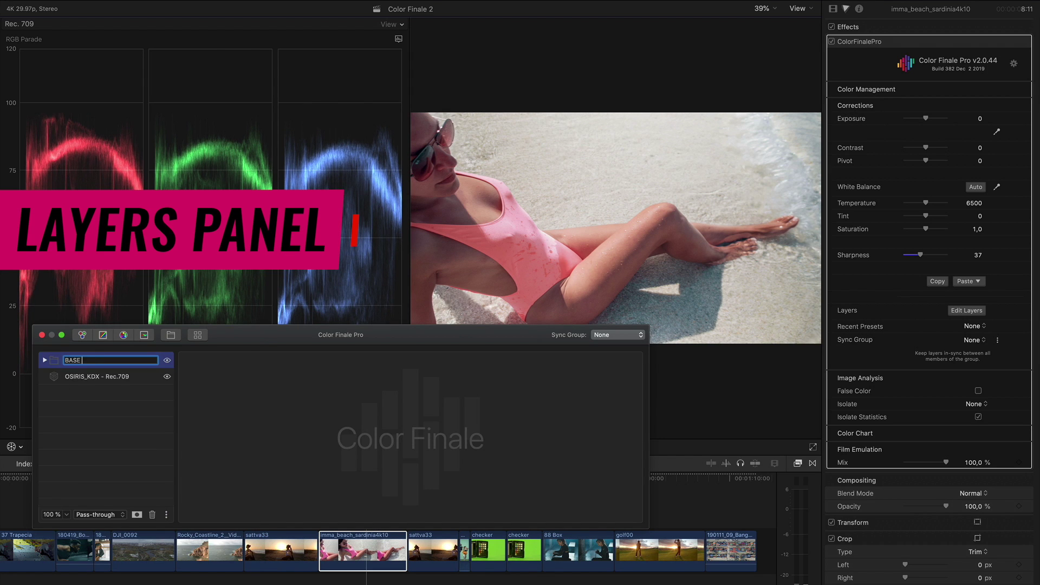
{"action": "key", "text": "Return"}
- Move the OSIRIS_KDX - Rec.709 layer above BASE GRADE and put it in its own group named LUTS
{"action": "left_click", "coordinate": [82, 376]}
{"action": "left_click_drag", "start_coordinate": [81, 376], "coordinate": [82, 363]}
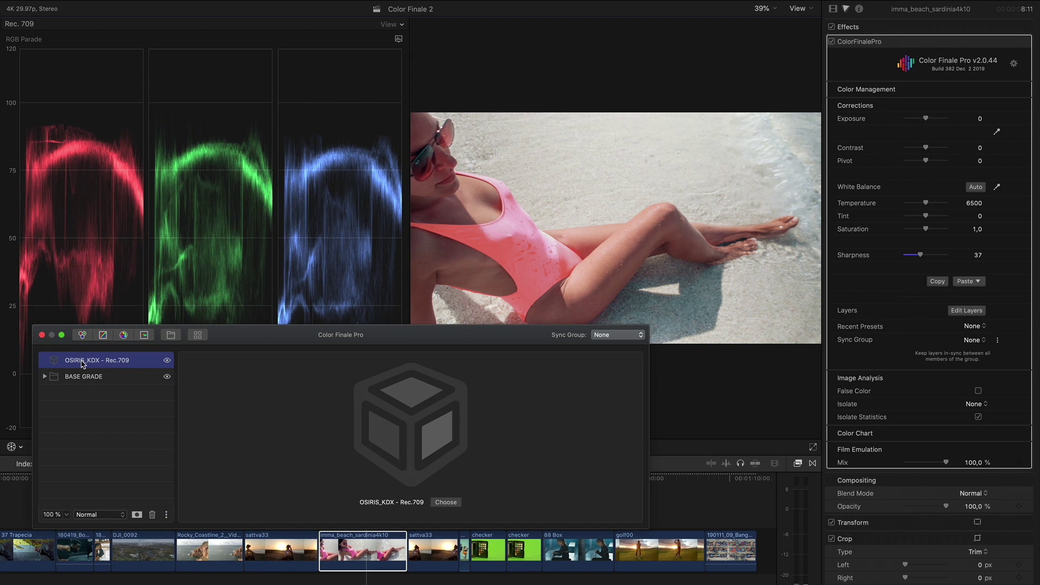
{"action": "left_click", "coordinate": [166, 514]}
{"action": "left_click", "coordinate": [201, 465]}
{"action": "right_click", "coordinate": [76, 362]}
{"action": "left_click", "coordinate": [109, 399]}
{"action": "type", "text": "LUTS"}
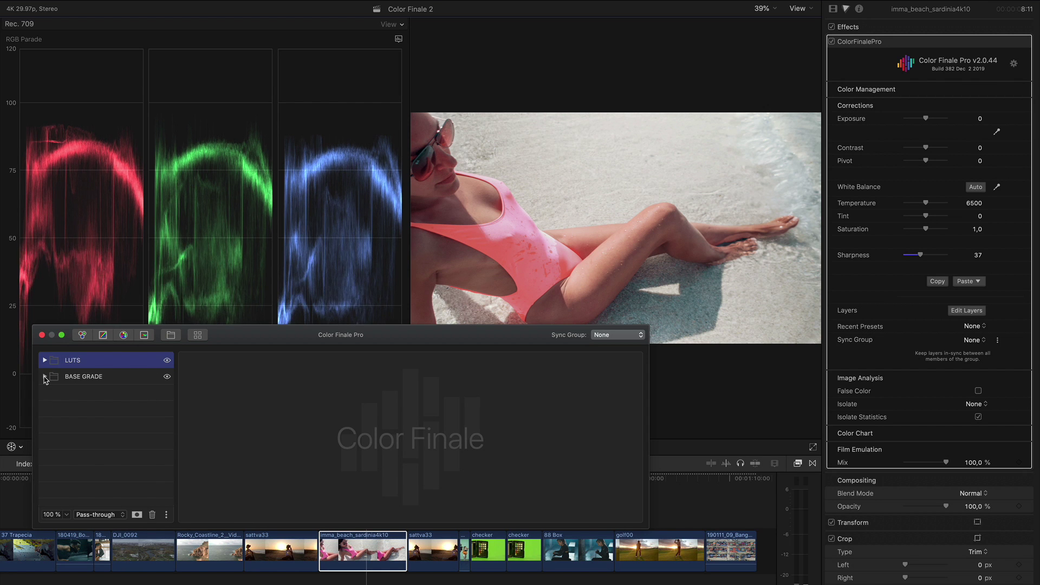
- Try blend modes such as Soft Light on the LUTS group and return it to Pass-through
{"action": "left_click", "coordinate": [99, 514]}
{"action": "left_click", "coordinate": [87, 515]}
{"action": "left_click", "coordinate": [84, 516]}
{"action": "left_click", "coordinate": [85, 523]}
{"action": "left_click", "coordinate": [87, 517]}
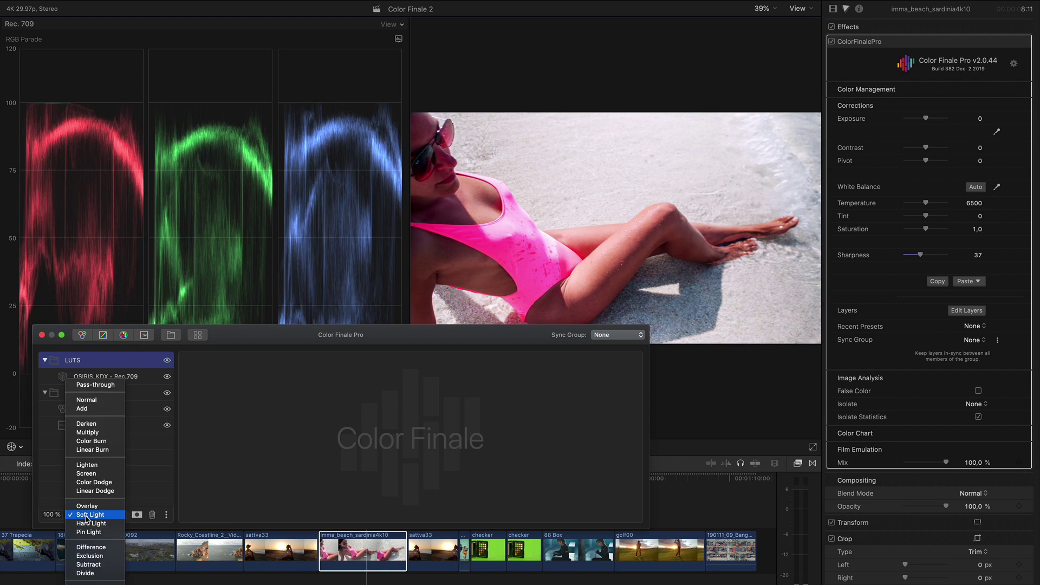
{"action": "left_click", "coordinate": [95, 384]}
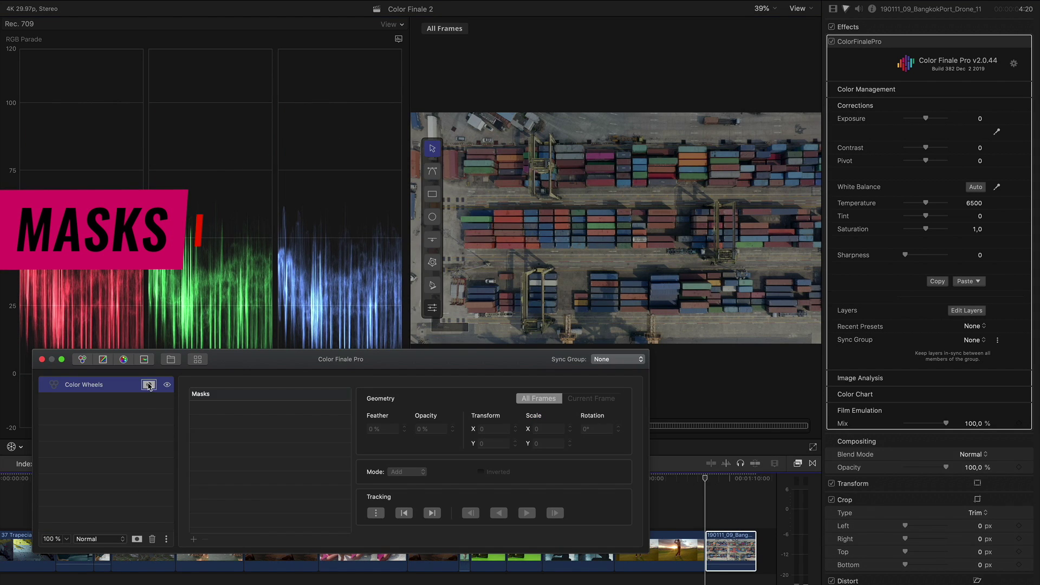
- Draw a Bezier mask tightly around the red container below the green one in the middle block, and invert it
{"action": "left_click", "coordinate": [432, 171]}
{"action": "left_click", "coordinate": [586, 230]}
{"action": "left_click", "coordinate": [587, 234]}
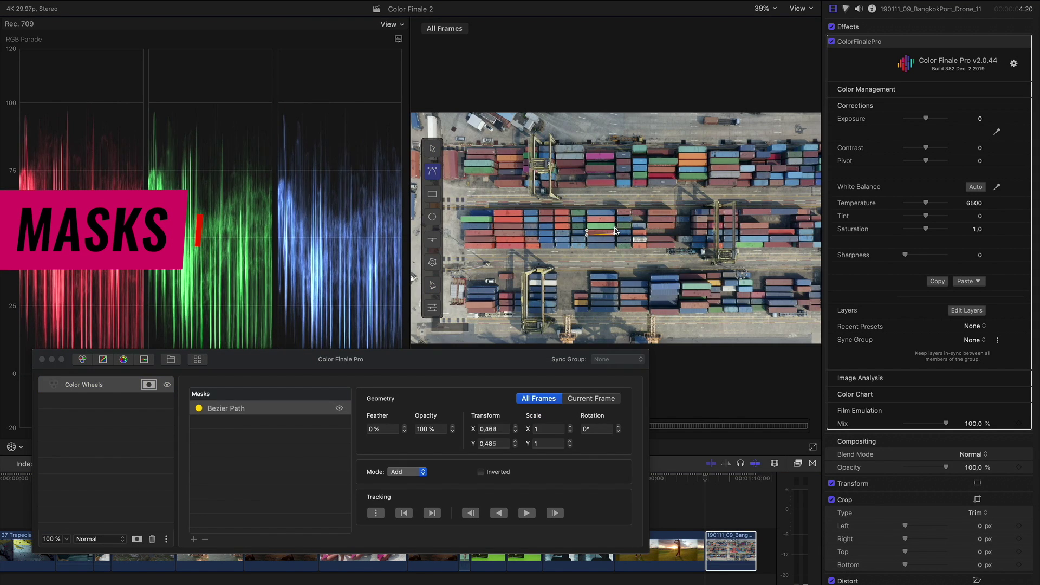
{"action": "key", "text": "super+equal"}
{"action": "left_click", "coordinate": [474, 249]}
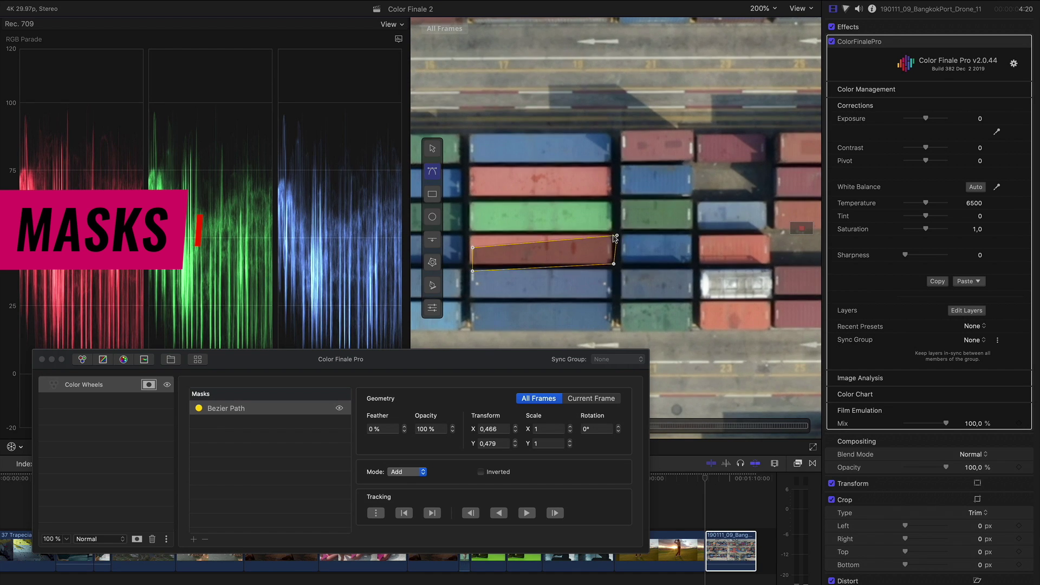
{"action": "left_click_drag", "start_coordinate": [474, 249], "coordinate": [470, 235]}
{"action": "left_click_drag", "start_coordinate": [472, 271], "coordinate": [469, 266]}
{"action": "left_click", "coordinate": [481, 472]}
- Add an ellipse mask to the Color Wheels layer and centre it over the masked red container, about X 0.464, Y 0.483
{"action": "left_click", "coordinate": [767, 9]}
{"action": "left_click", "coordinate": [770, 20]}
{"action": "left_click", "coordinate": [194, 539]}
{"action": "left_click", "coordinate": [219, 560]}
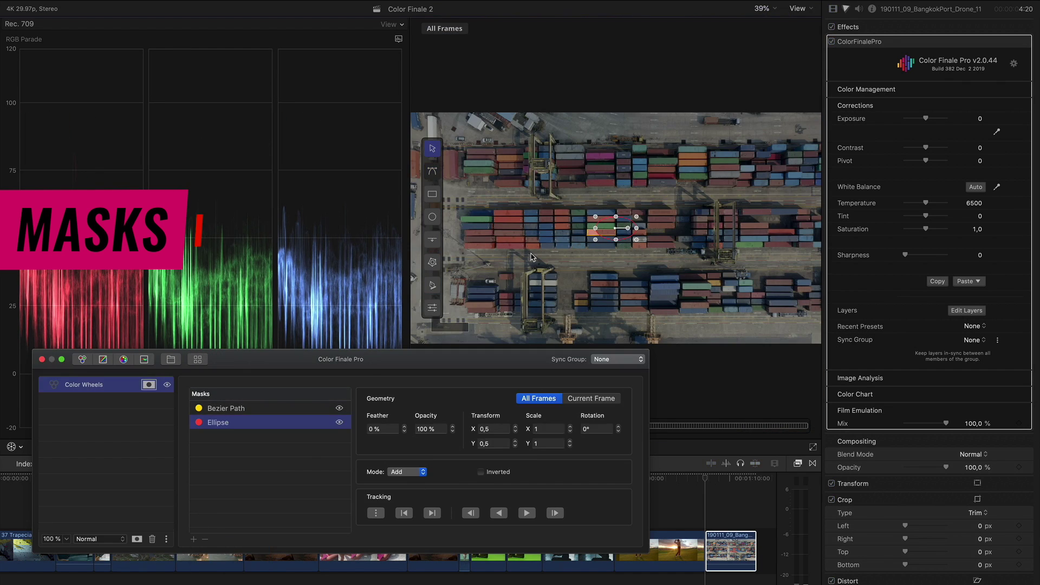
{"action": "left_click_drag", "start_coordinate": [617, 235], "coordinate": [606, 238]}
- View the frame at 100% and set the Ellipse mask's mode to Intersect
{"action": "left_click", "coordinate": [762, 8]}
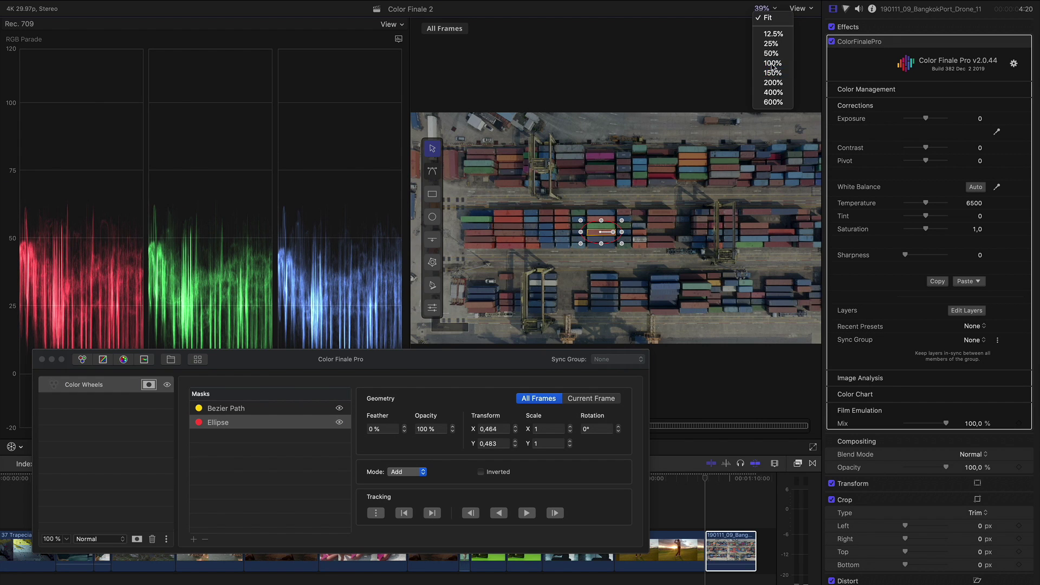
{"action": "left_click", "coordinate": [773, 68]}
{"action": "left_click", "coordinate": [416, 473]}
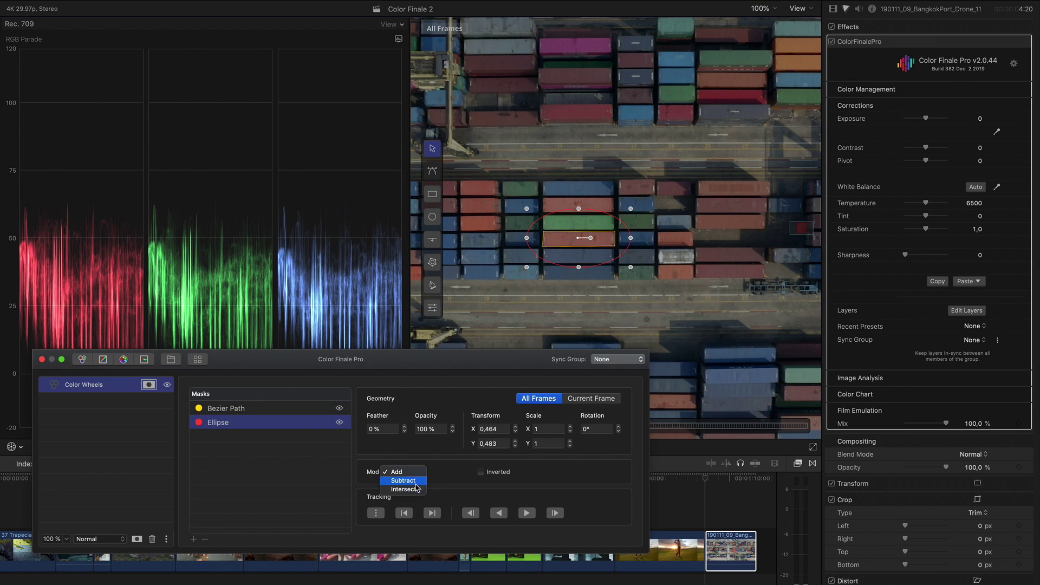
{"action": "left_click", "coordinate": [404, 489]}
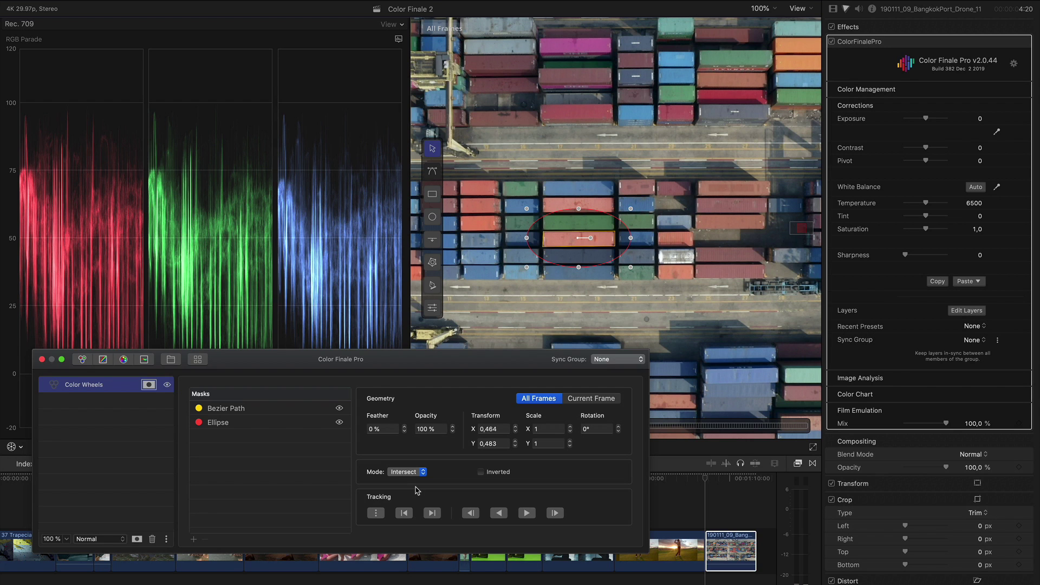
- Lower the Color Wheels layer's gain further and feather the Ellipse mask to 77%
{"action": "left_click", "coordinate": [148, 384]}
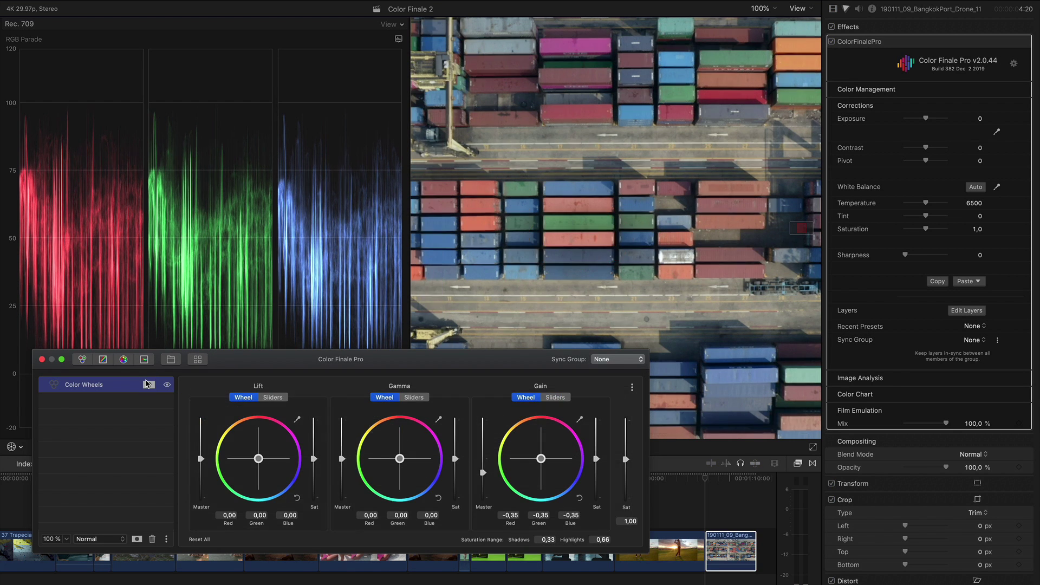
{"action": "left_click", "coordinate": [149, 384]}
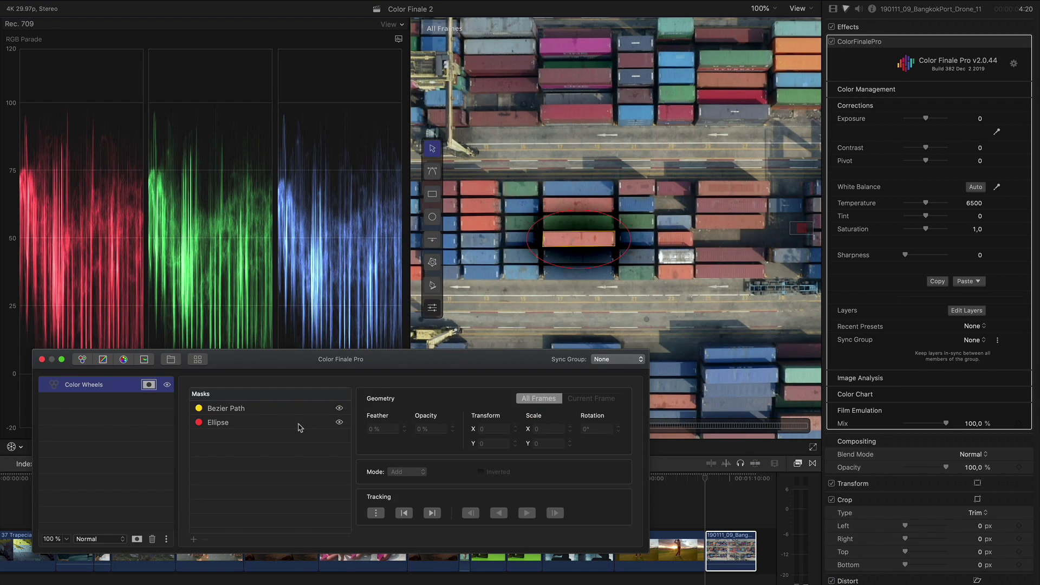
- Hide the Ellipse mask and track the Bezier Path mask forward with the whole frame in view
{"action": "left_click", "coordinate": [315, 427]}
{"action": "left_click", "coordinate": [339, 423]}
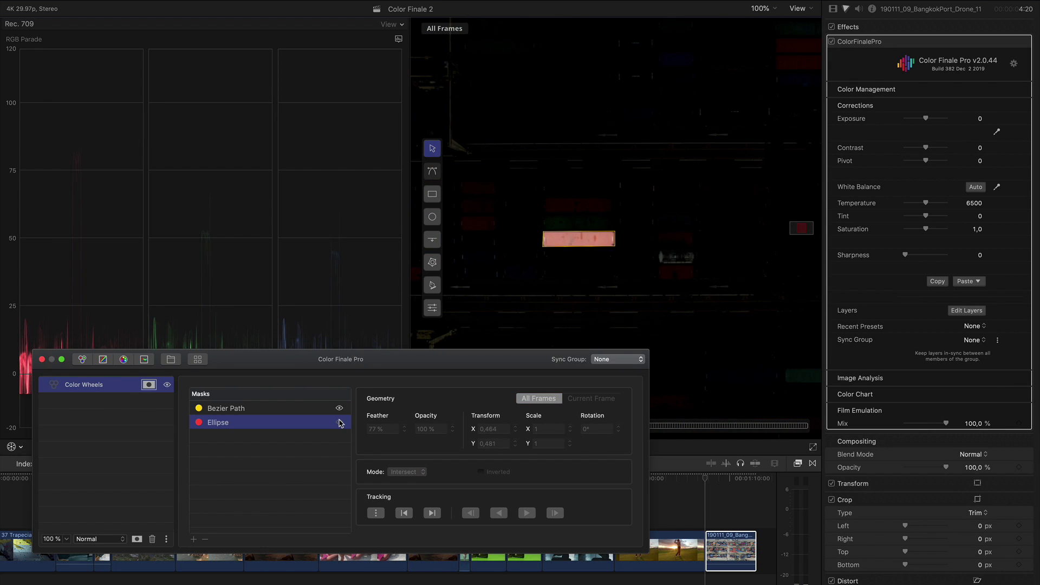
{"action": "left_click", "coordinate": [310, 410]}
{"action": "left_click", "coordinate": [760, 8]}
{"action": "left_click", "coordinate": [761, 21]}
{"action": "left_click", "coordinate": [527, 513]}
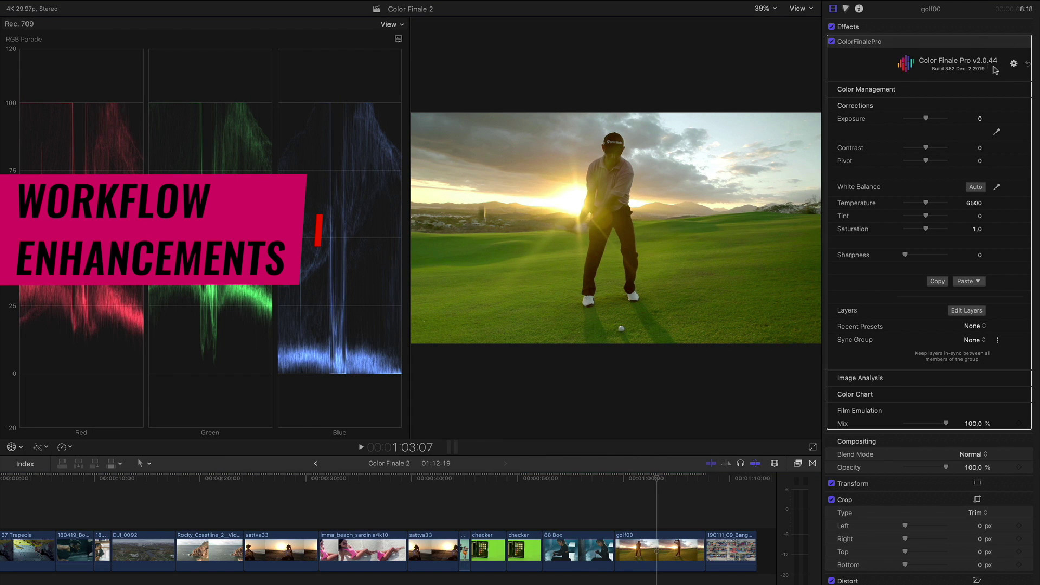
- Export the golf clip's grade as a 33x33x33 LUT with clamped values, under a name beginning "GRASS G", in the Pictures folder
{"action": "left_click", "coordinate": [1012, 65]}
{"action": "left_click", "coordinate": [998, 79]}
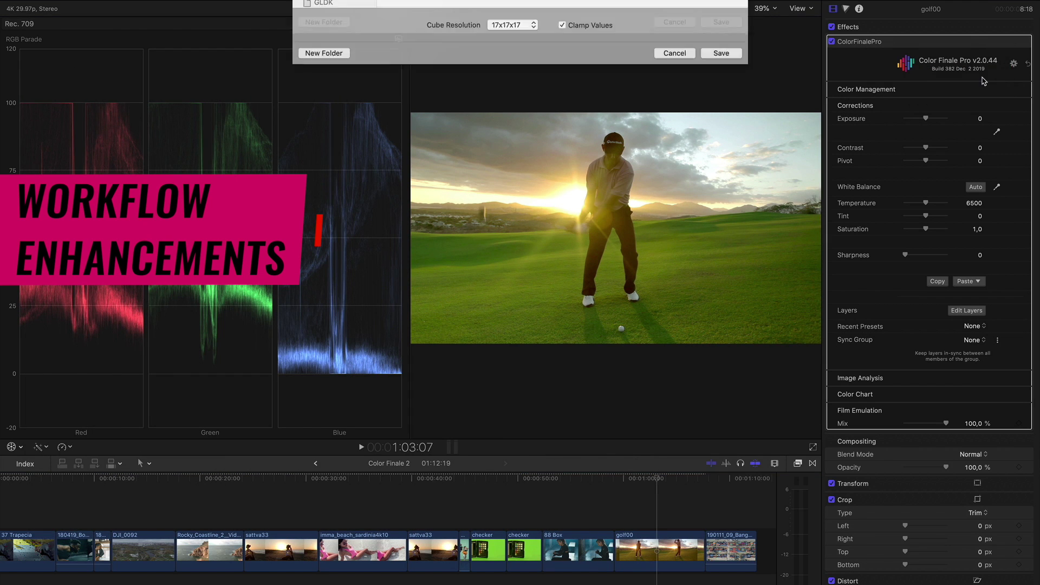
{"action": "left_click", "coordinate": [533, 204]}
{"action": "left_click", "coordinate": [528, 216]}
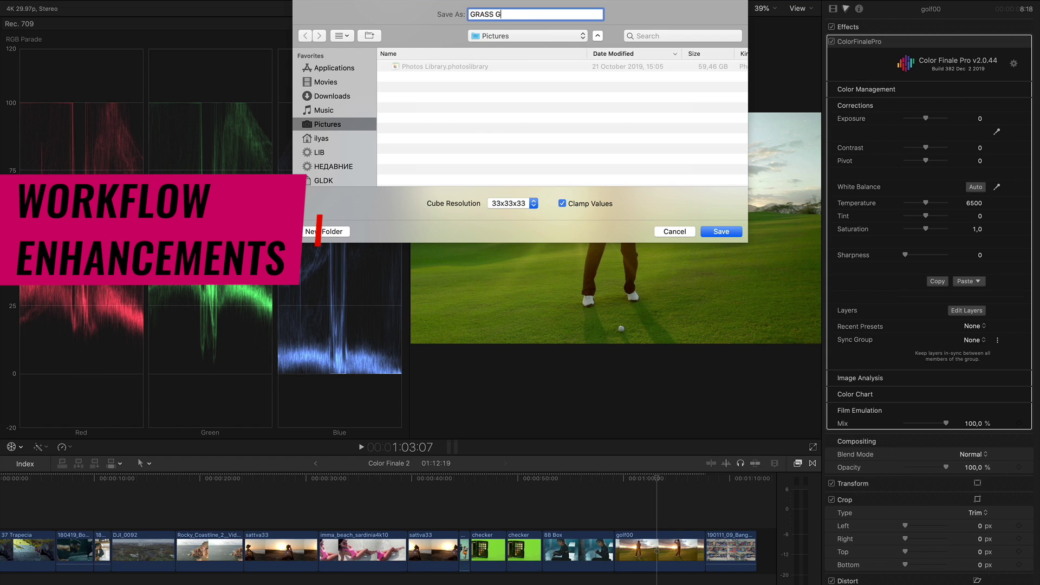
{"action": "key", "text": "Return"}
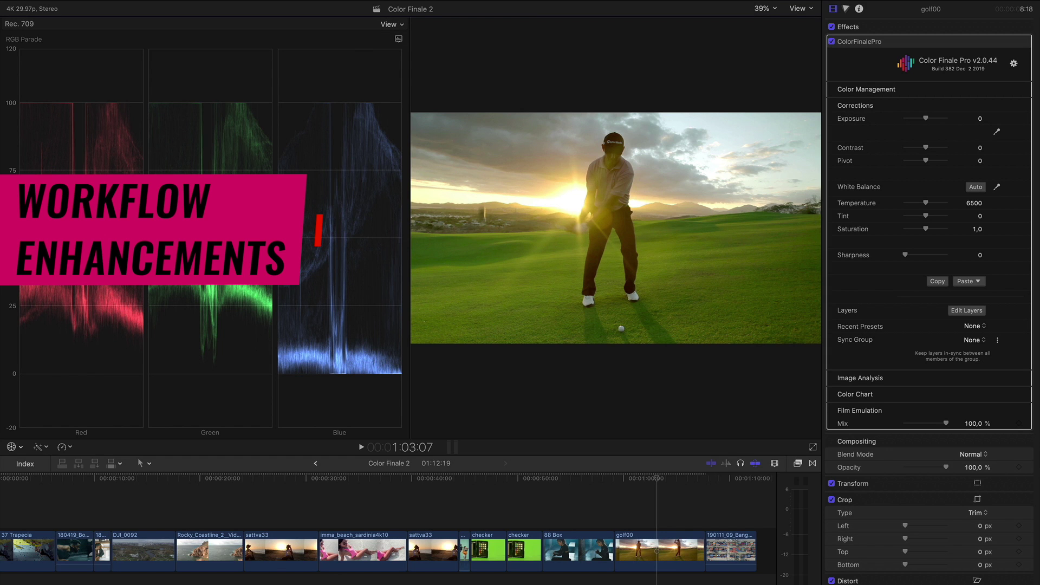
- Reveal the project's LUTs and select the OSIRIS_KDX - Rec.709 entry
{"action": "left_click", "coordinate": [1012, 65]}
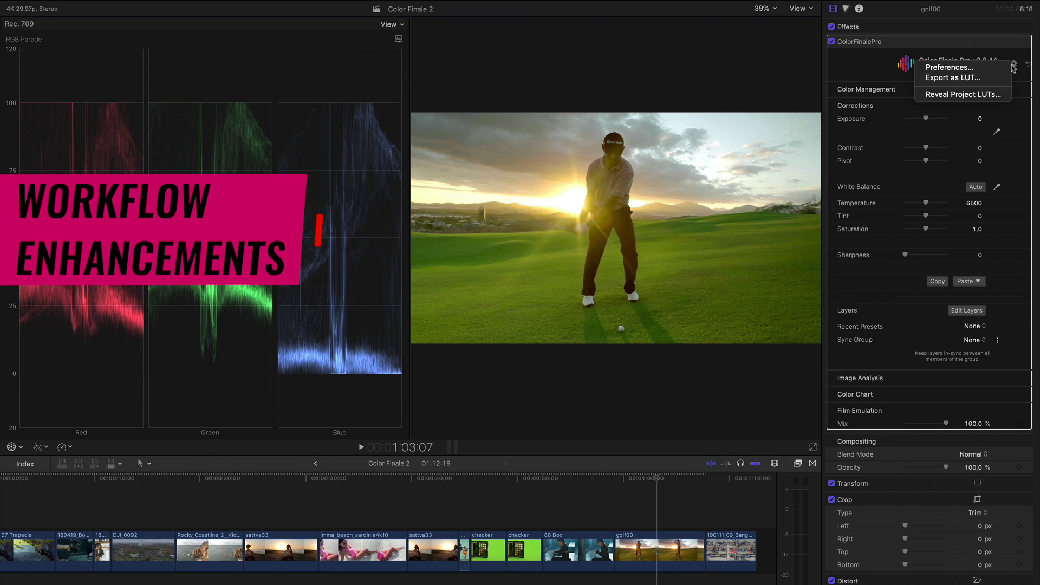
{"action": "left_click", "coordinate": [1003, 94]}
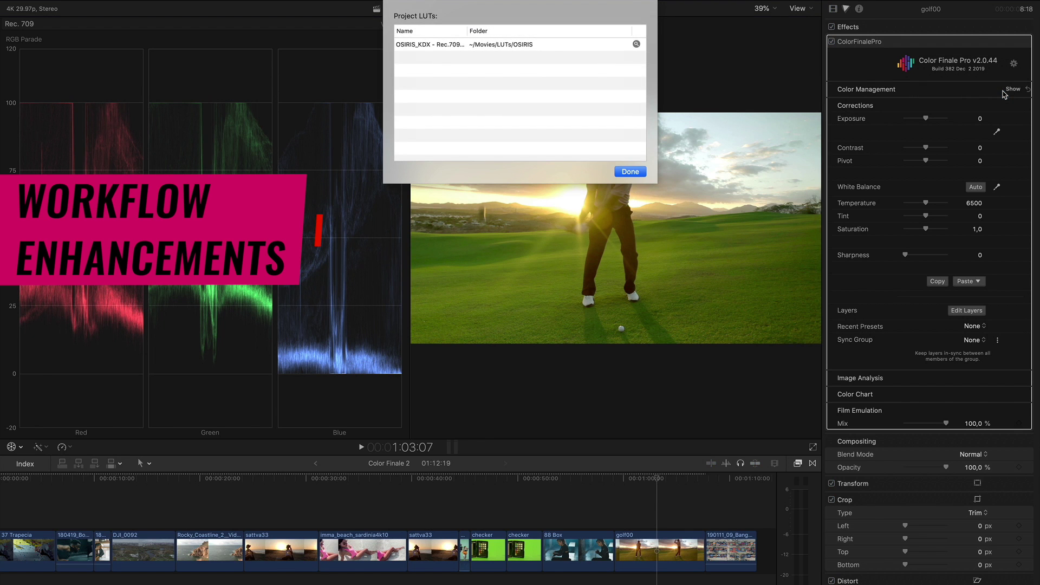
{"action": "left_click", "coordinate": [597, 47]}
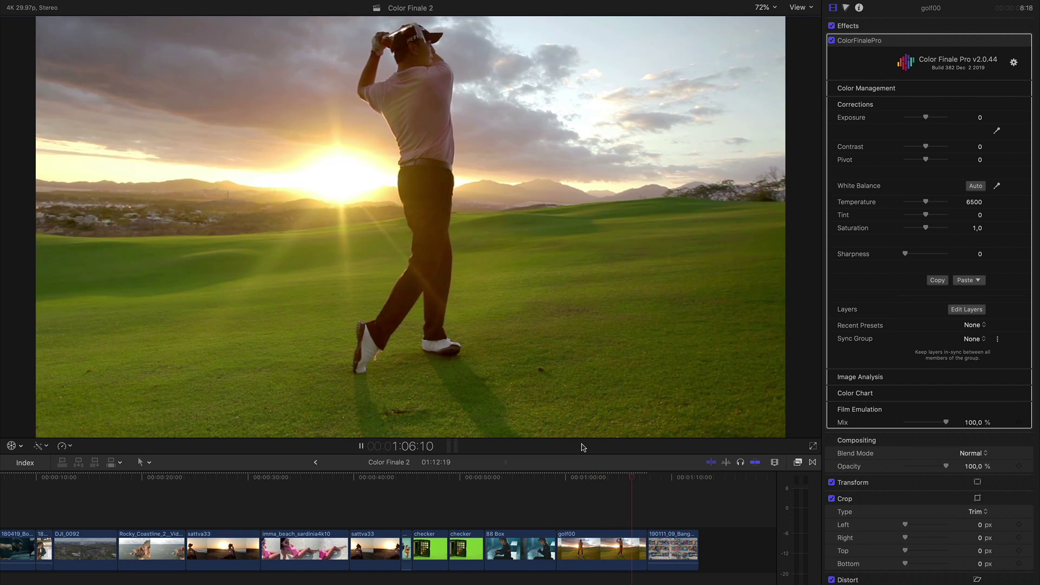
- Pause playback on the golfer's swing in the golf clip
{"action": "key", "text": "space"}
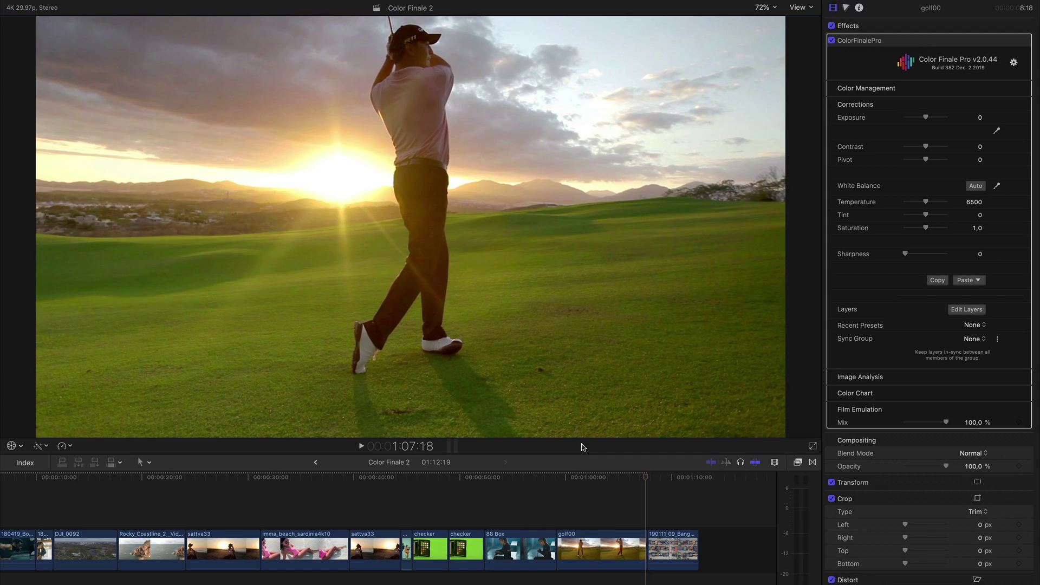